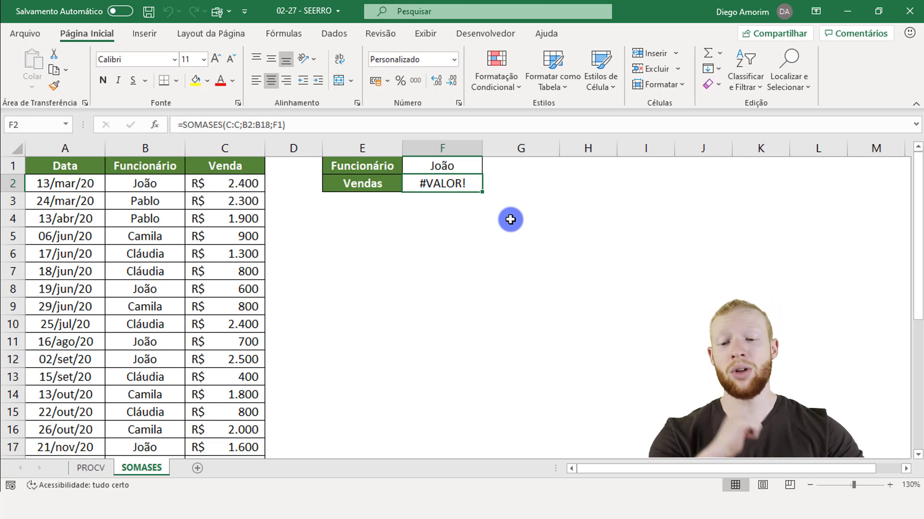
- Open the PROCV sheet and examine its Vendedor and Vendas columns
left_click(91, 469)
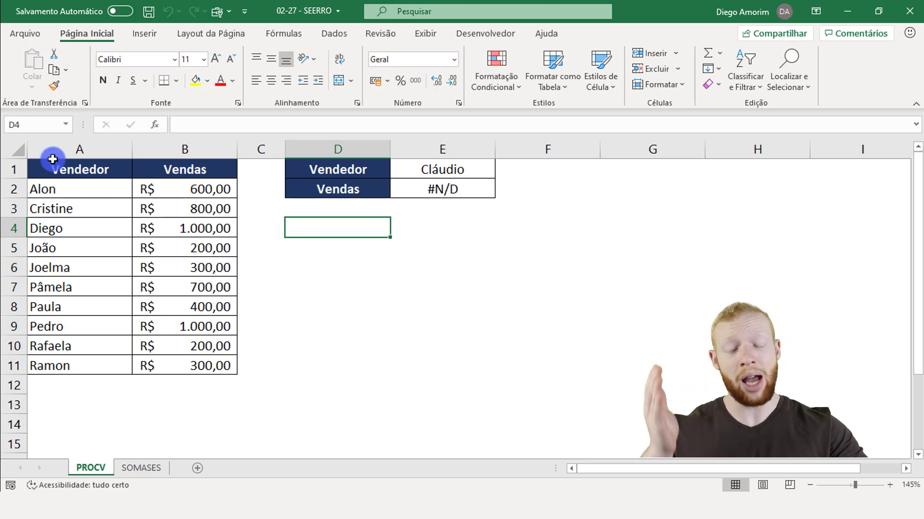
left_click(82, 165)
left_click(79, 142)
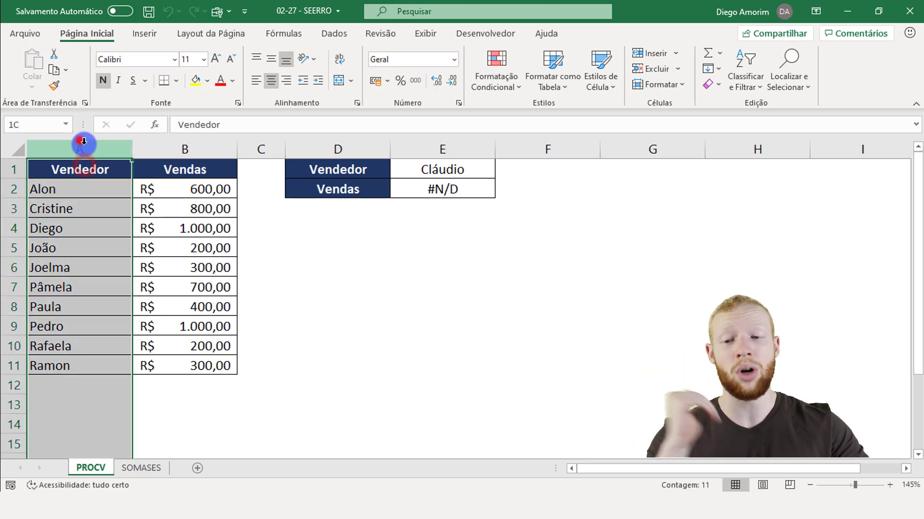
left_click(181, 150)
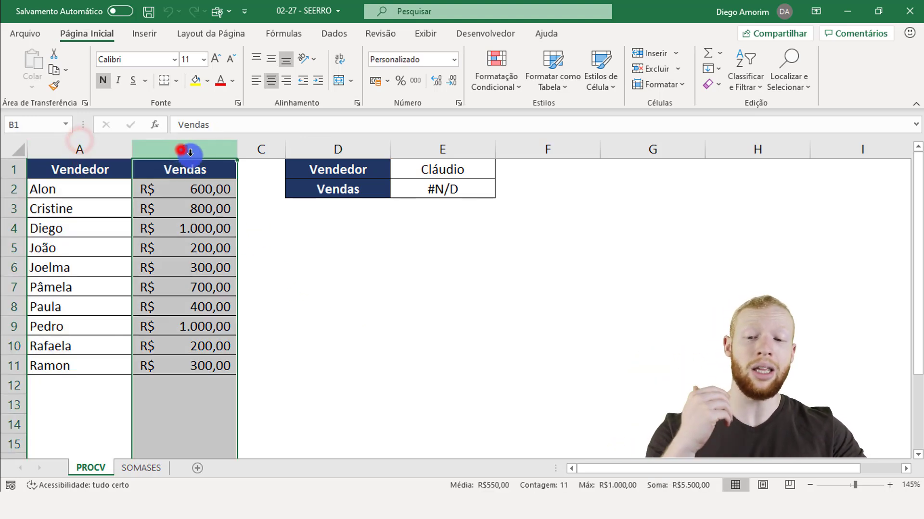
left_click(192, 219)
- Set the lookup seller in E1 to the seller name listed in A4
left_click(437, 173)
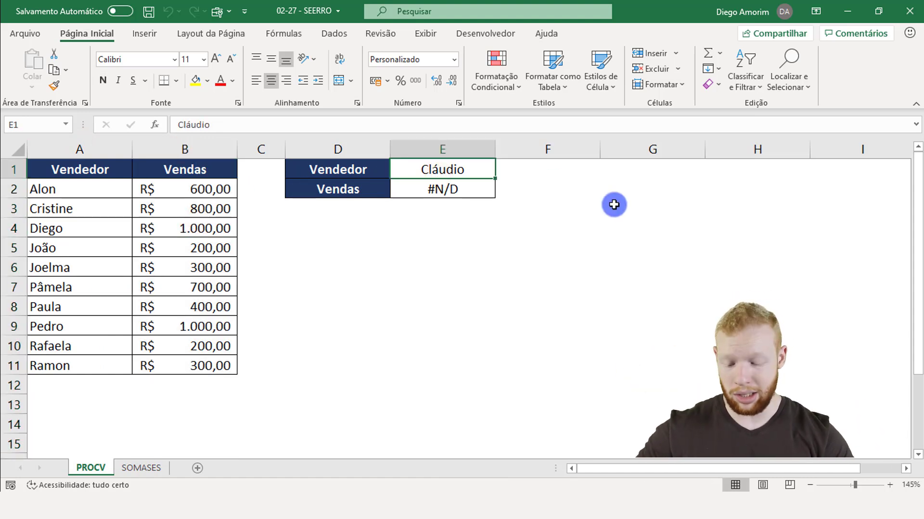
type("Diego")
key("Return")
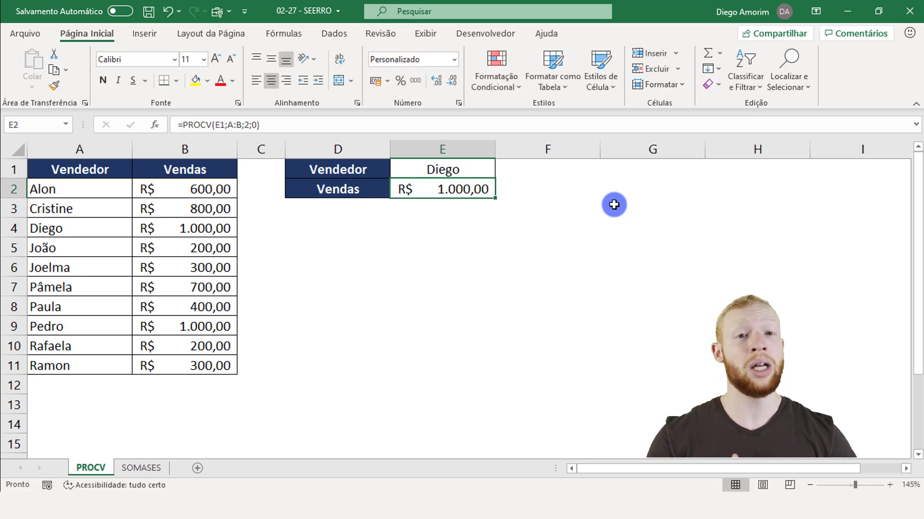
- Trace the PROCV lookup in E2 from the seller in E1 through column A to the matching sales value in B4
left_click(479, 208)
left_click(450, 188)
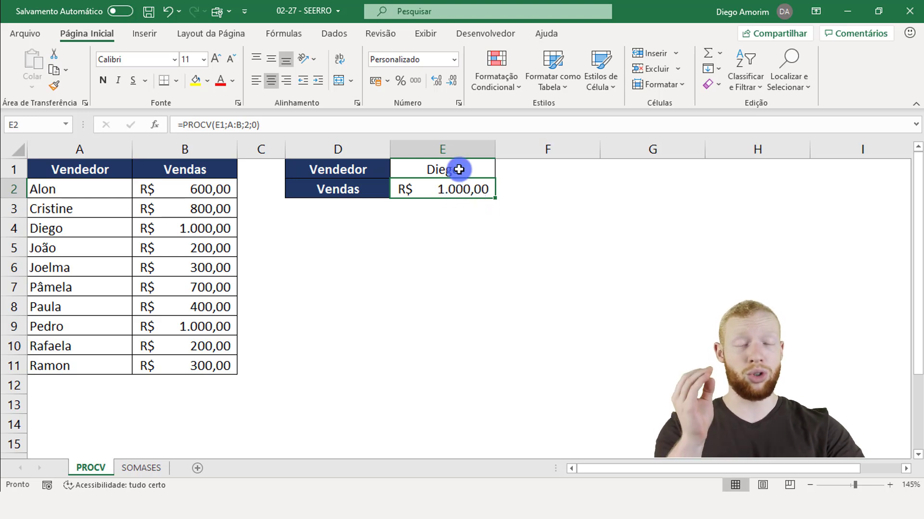
left_click(458, 171)
left_click(92, 138)
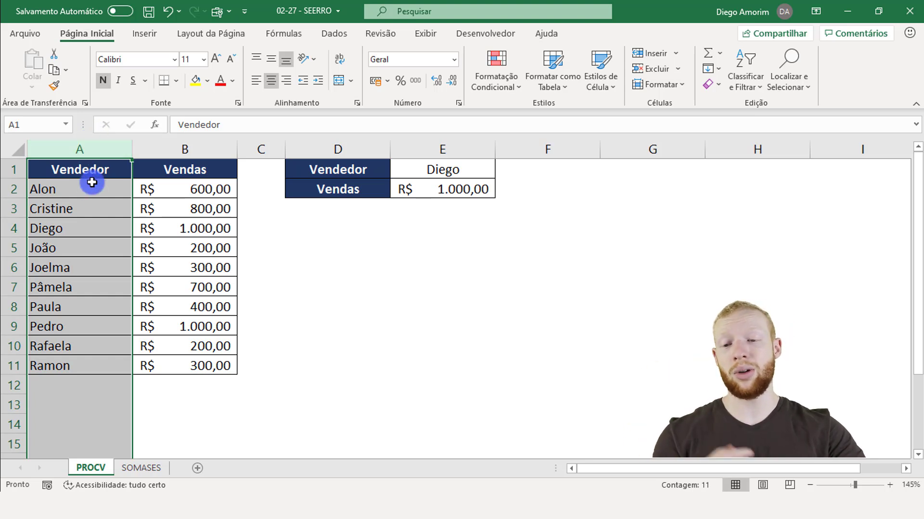
key("Return")
key("Return")
key("Return")
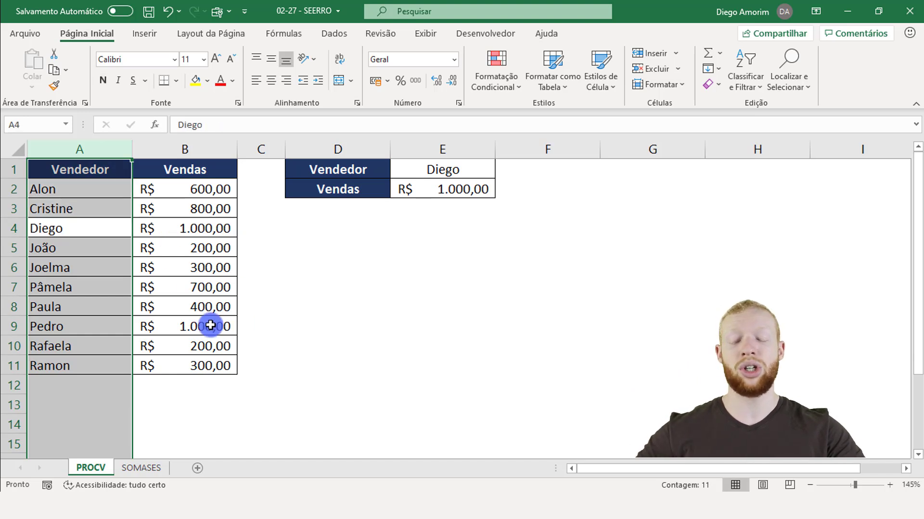
left_click(195, 228)
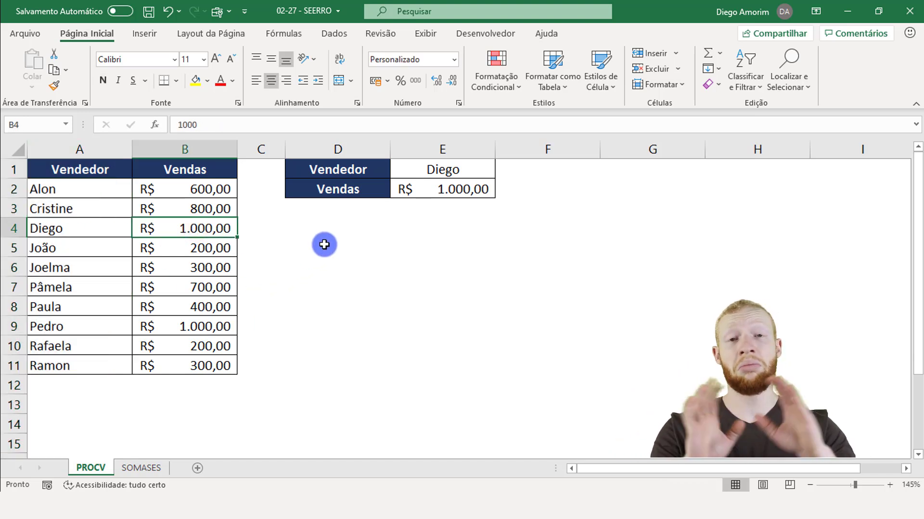
left_click(419, 193)
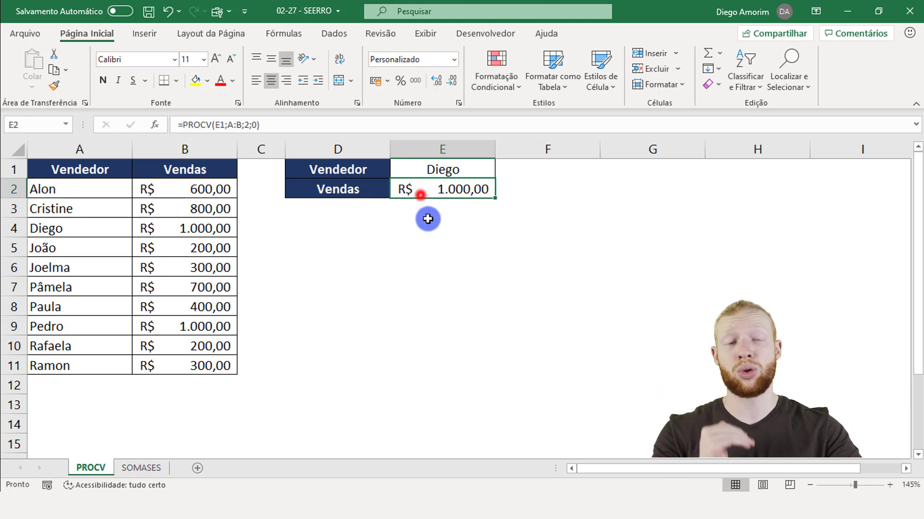
left_click(454, 209)
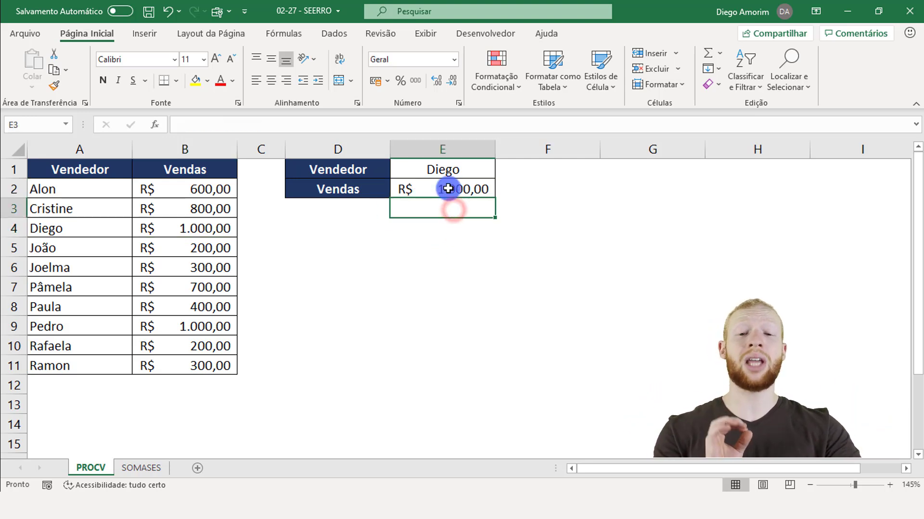
- Replace the seller in E1 with a one-letter variant of the A4 name that is missing from the list
left_click(453, 172)
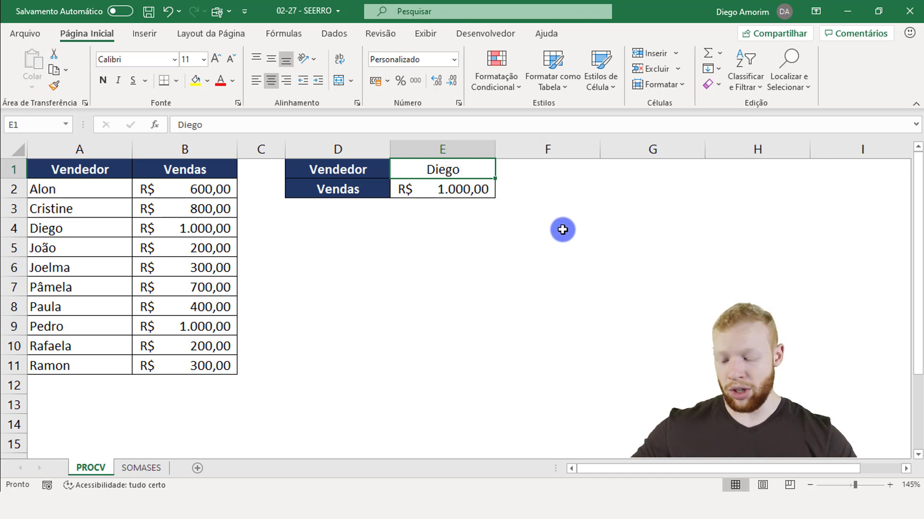
type("Diogo")
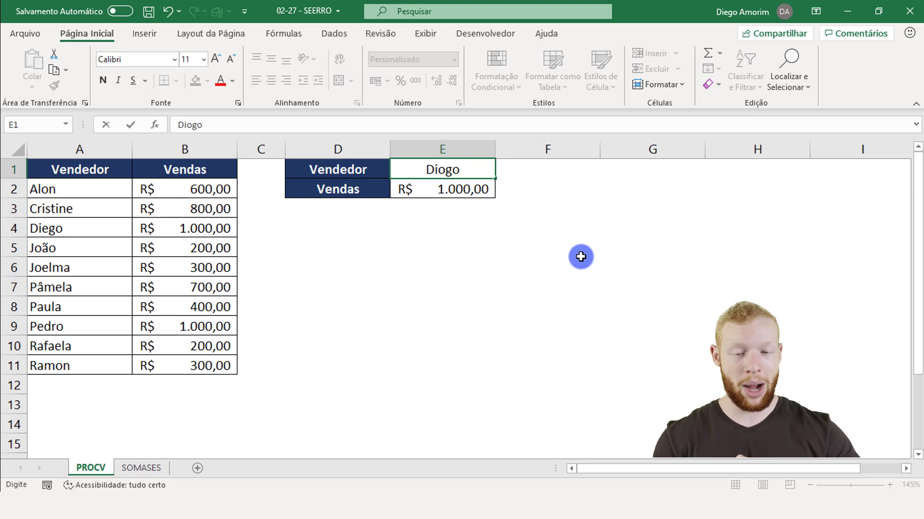
key("Return")
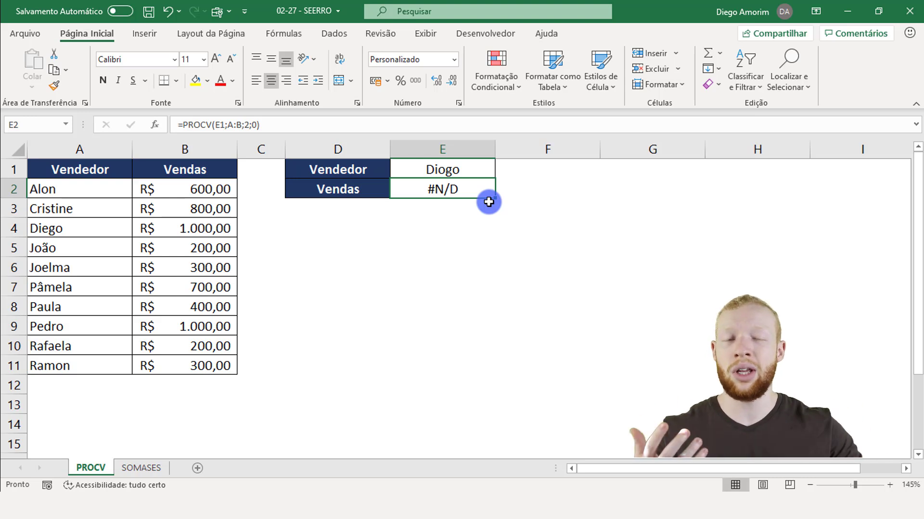
- Compare the seller entry in E1 with the Vendedor column and examine the PROCV formula in E2
left_click(475, 168)
left_click(101, 150)
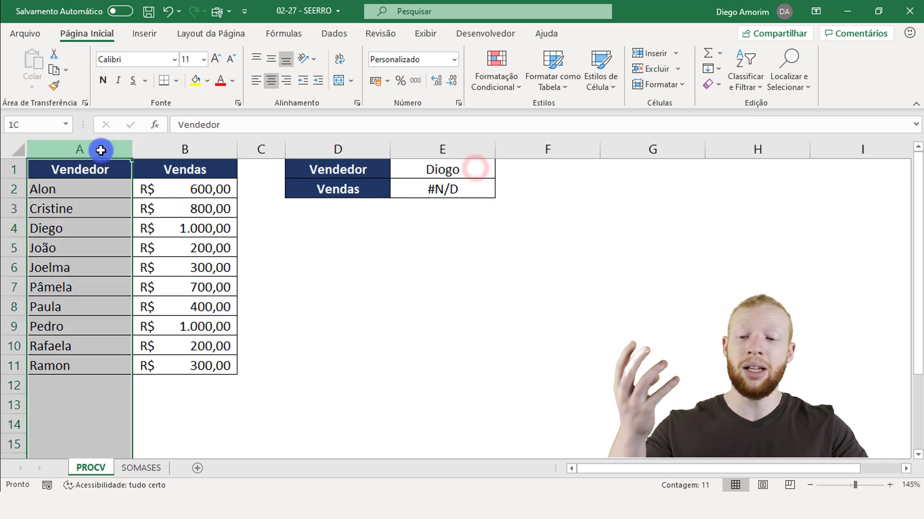
left_click(429, 184)
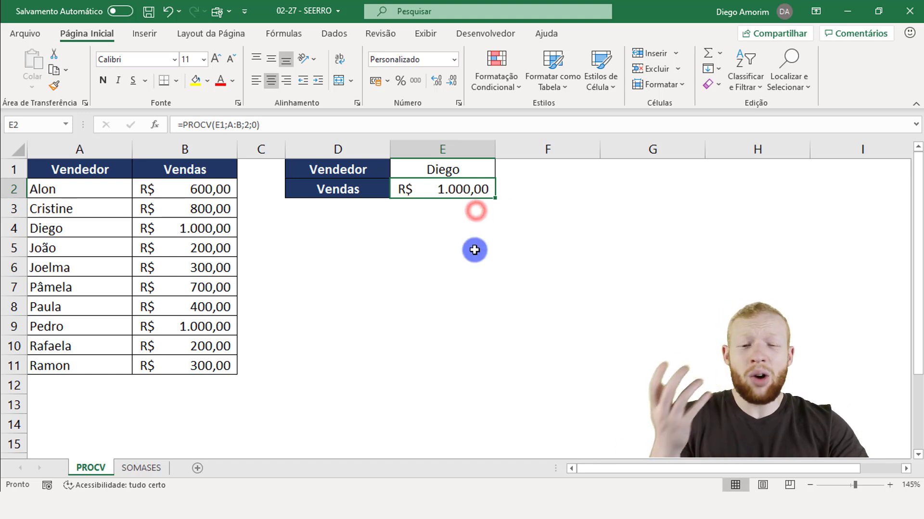
left_click(470, 211)
left_click(469, 190)
left_click(470, 210)
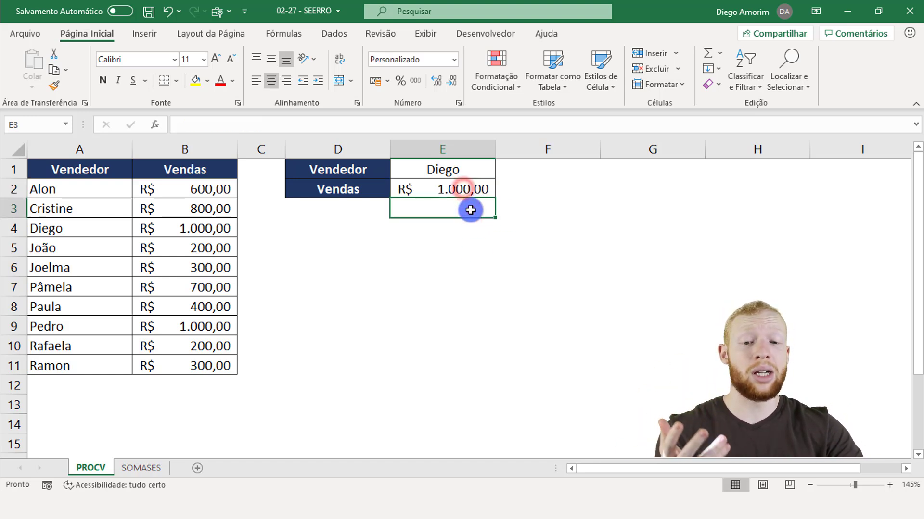
left_click(460, 184)
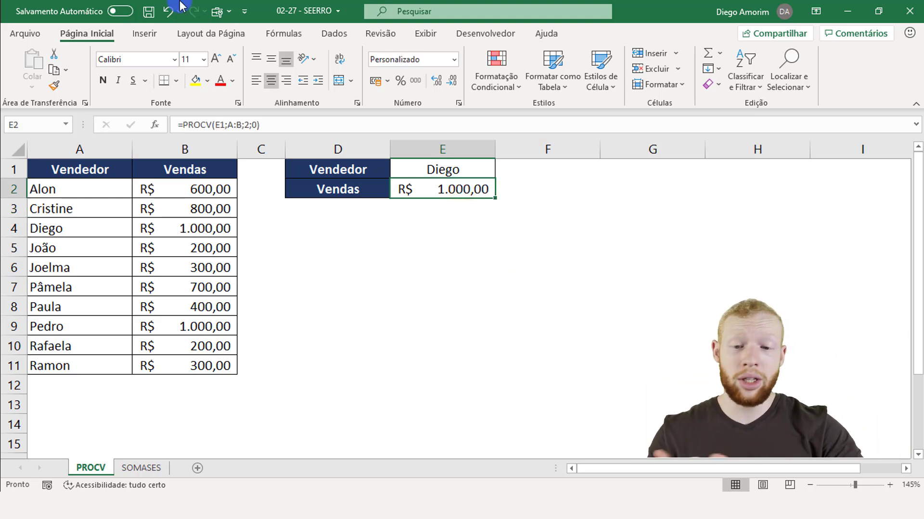
- Enter the formula =E2 in cell E3 to reference the lookup result
left_click(442, 202)
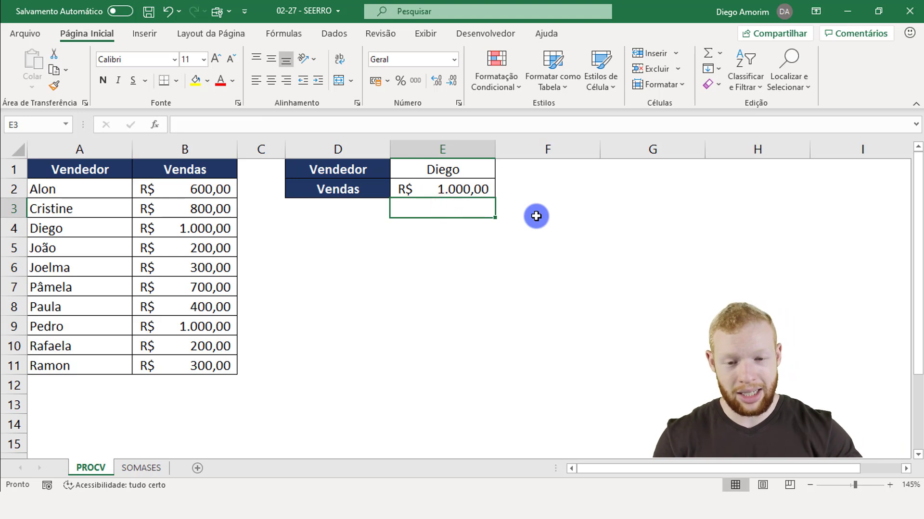
type("=")
left_click(447, 189)
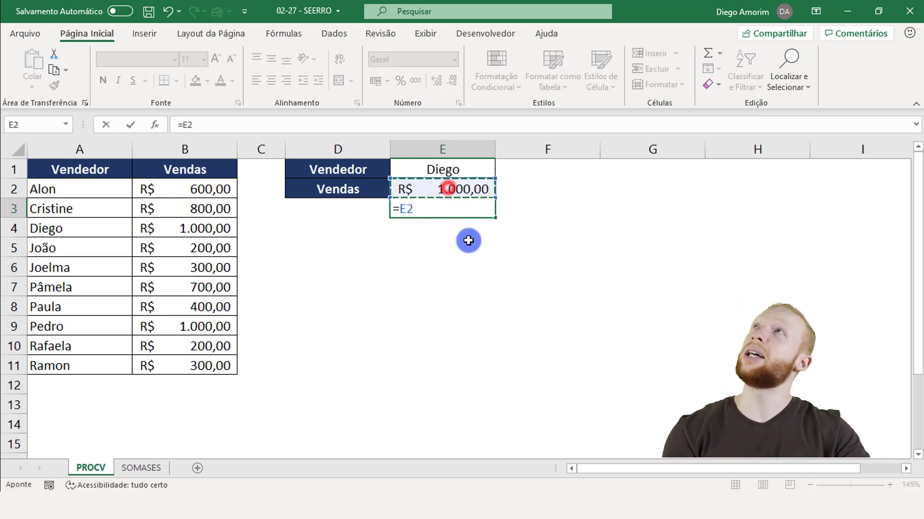
key("Return")
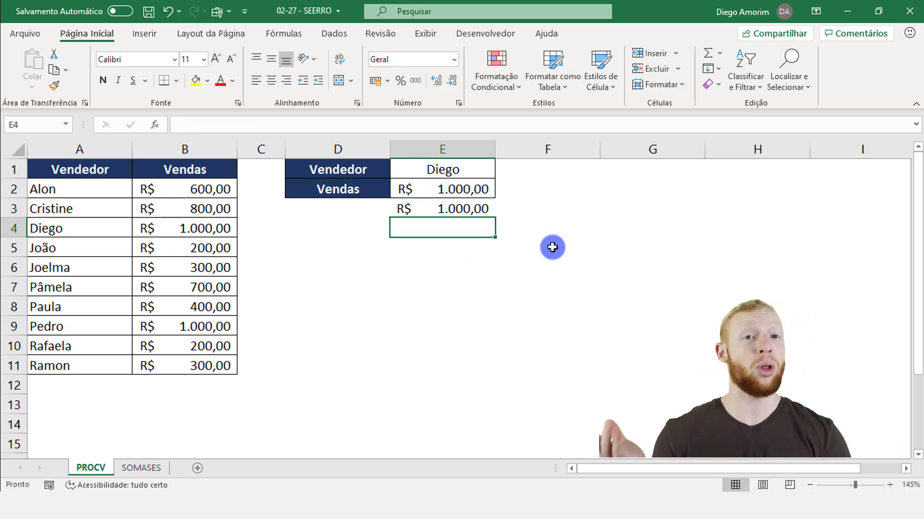
- Compare cells E2 and E3, and set the seller in E1 to the unlisted one-letter variant of the A4 name
left_click(467, 183)
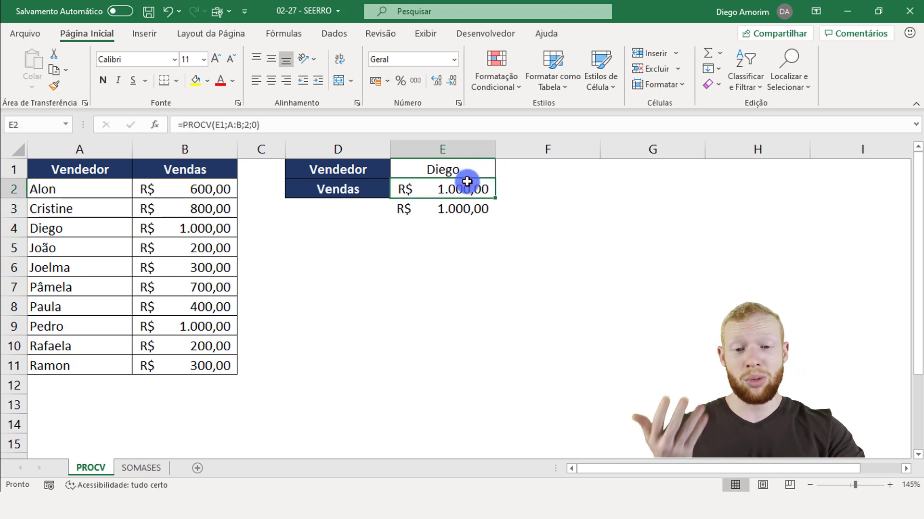
left_click(477, 211)
left_click(478, 184)
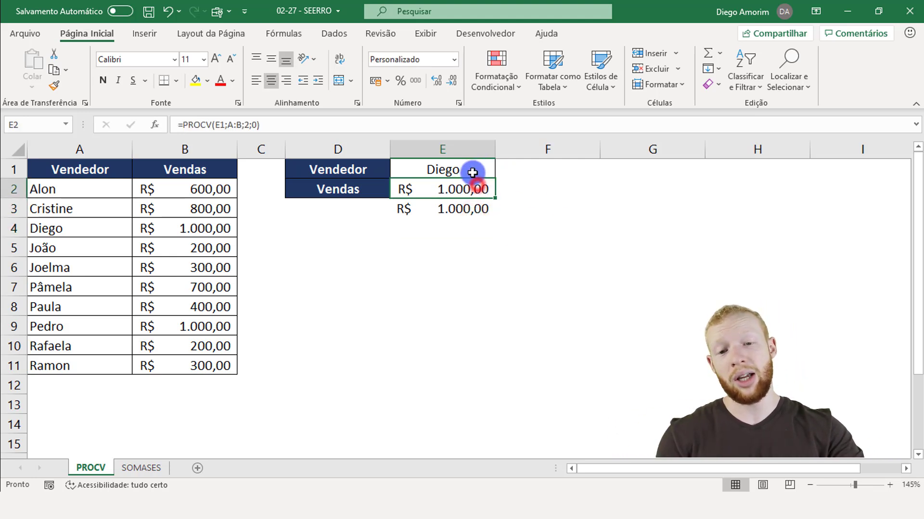
left_click(472, 171)
type("Diogo")
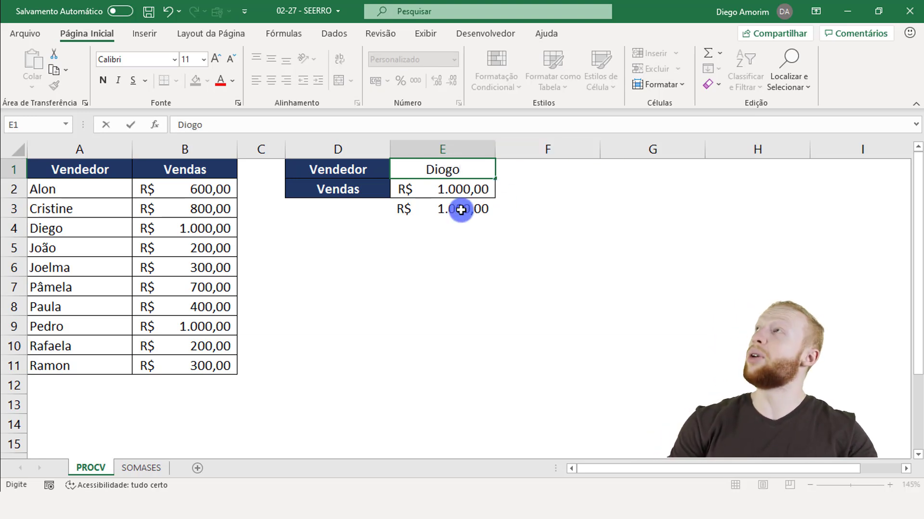
key("Return")
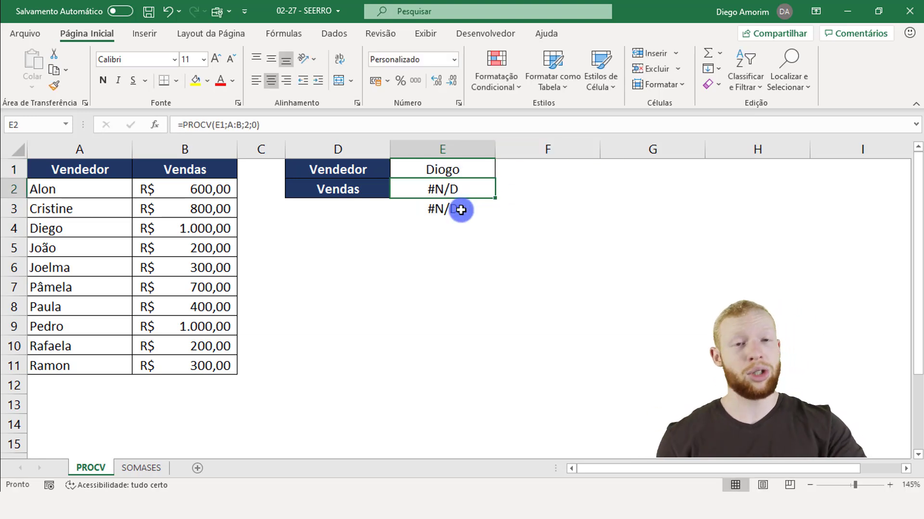
- Extend the formula in E3 to =E2+10, and clear that cell
left_click(461, 210)
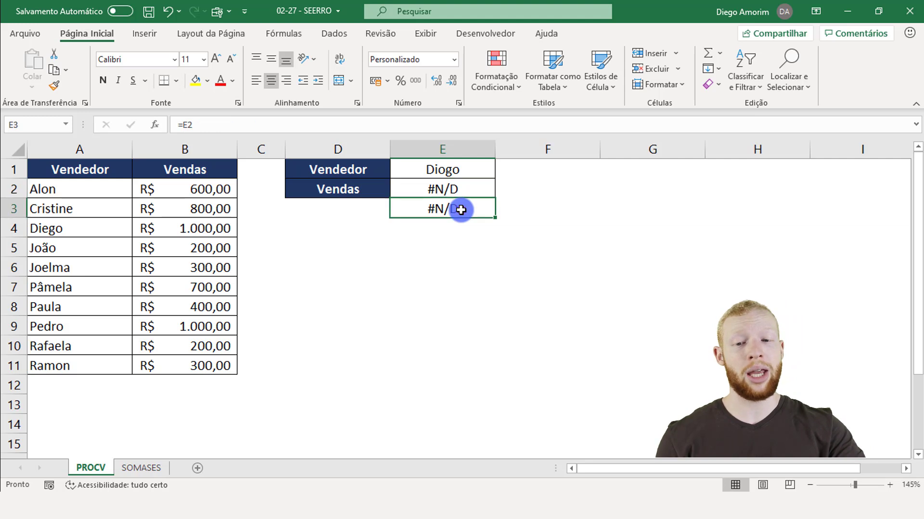
left_click(247, 125)
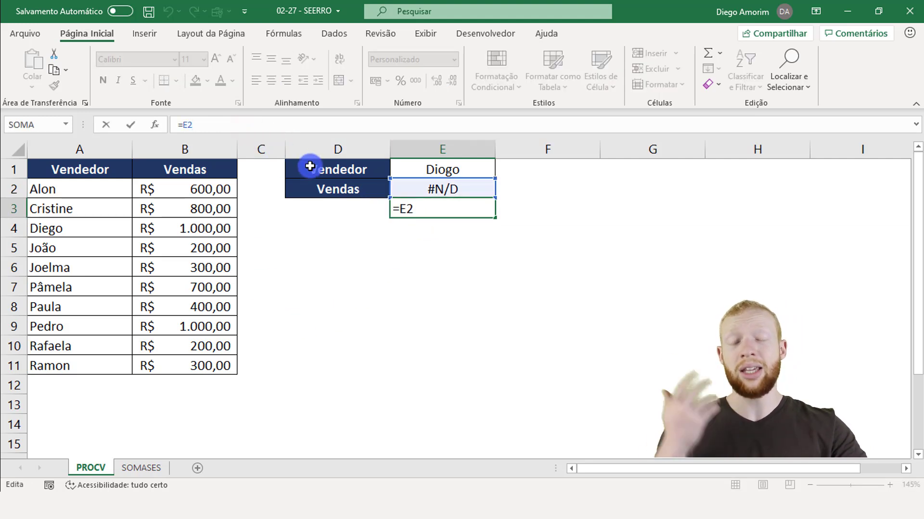
type("+10")
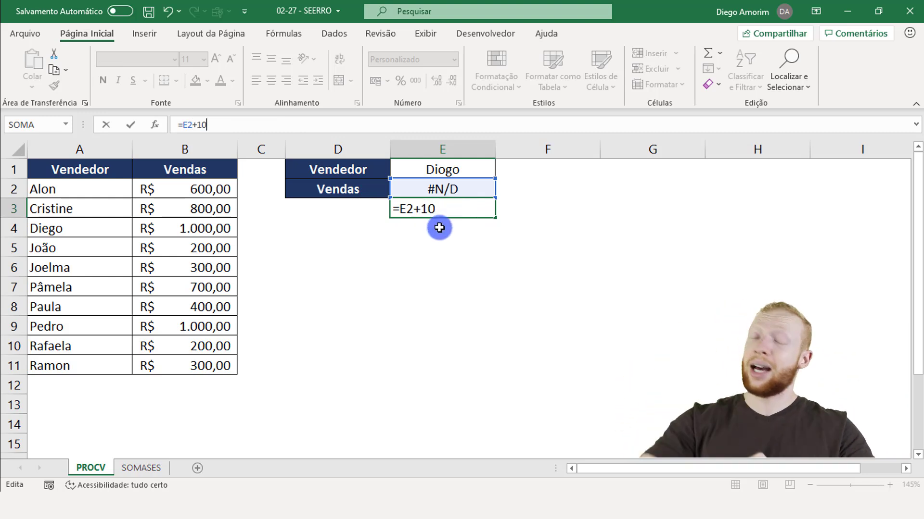
key("ctrl+Return")
key("Return")
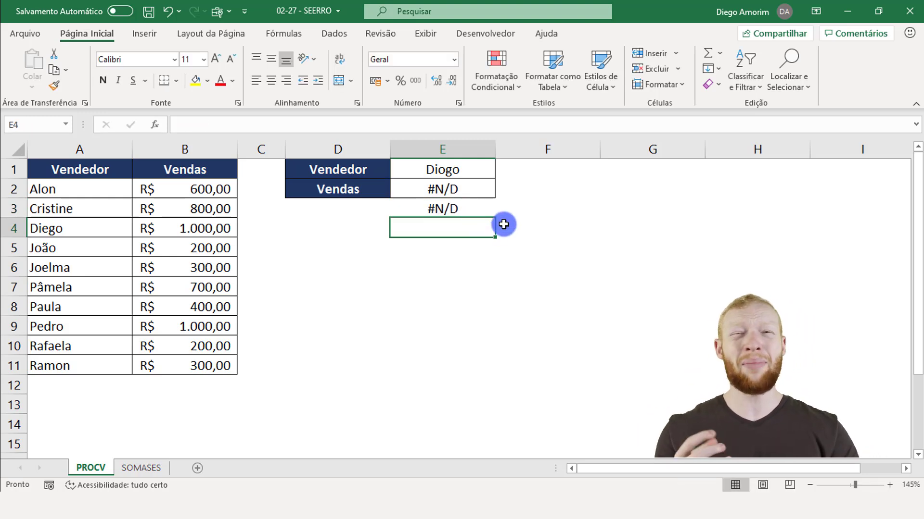
key("Up")
key("Delete")
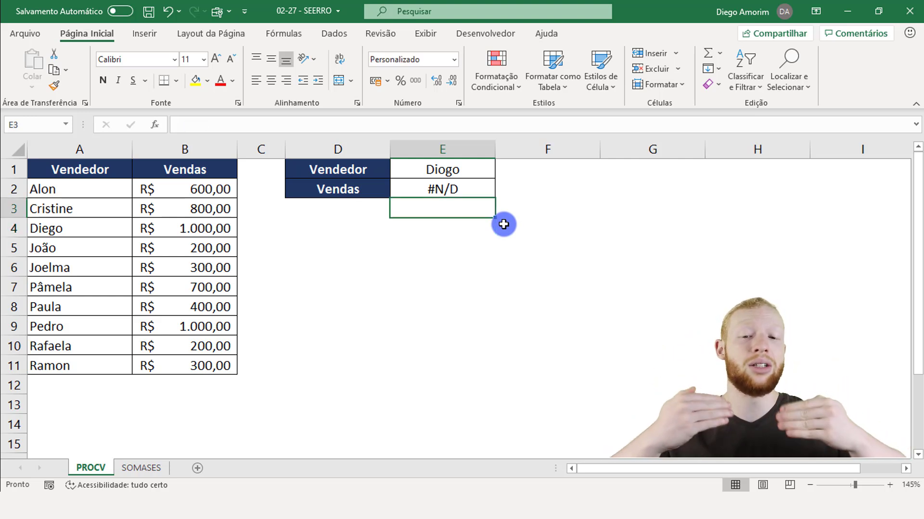
- Start a SEERRO formula in cell E3 with SOMA(B2:B3;E2) as its value argument
left_click(458, 190)
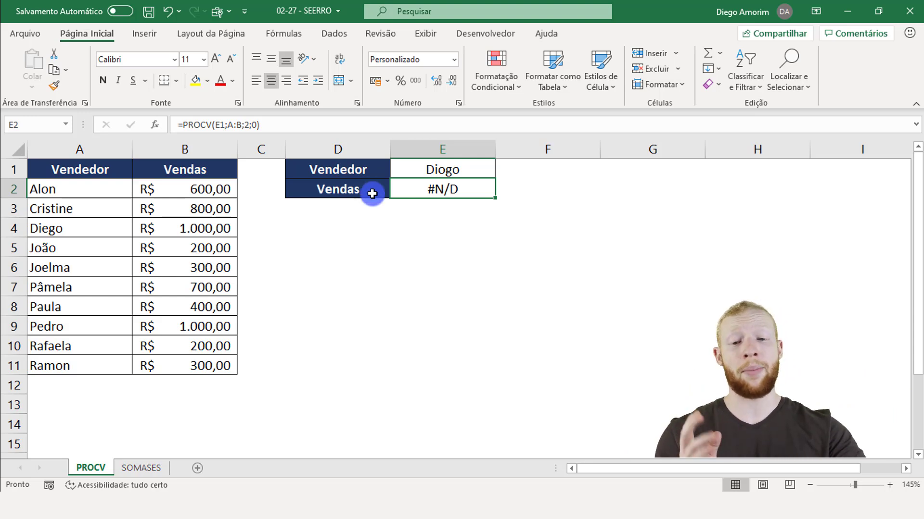
left_click(460, 215)
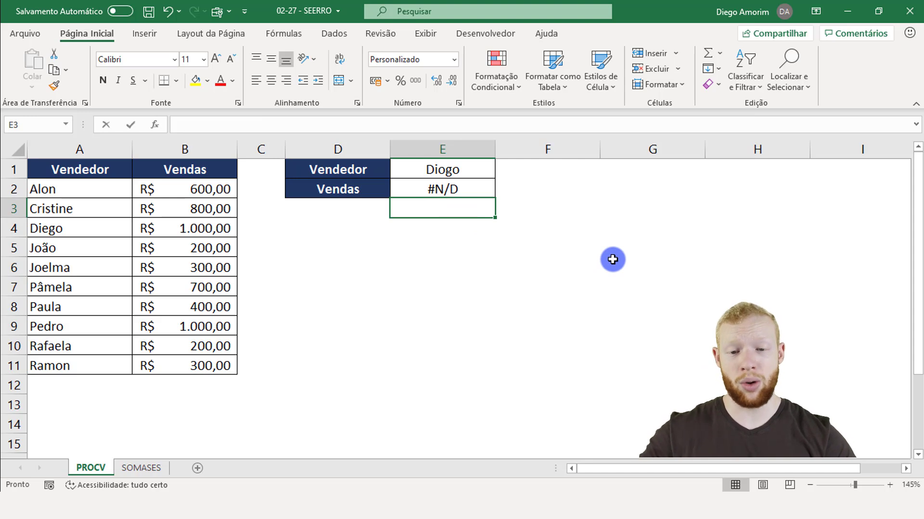
type("=seer")
key("Tab")
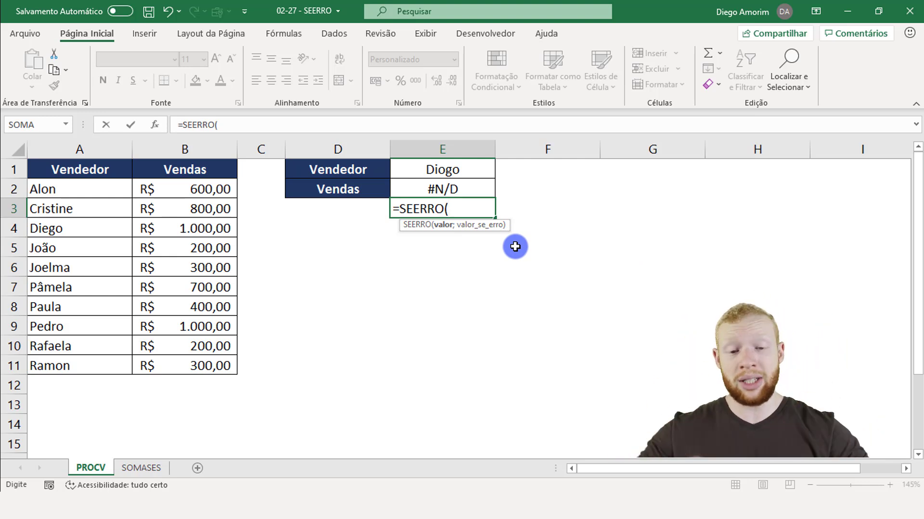
type("soma")
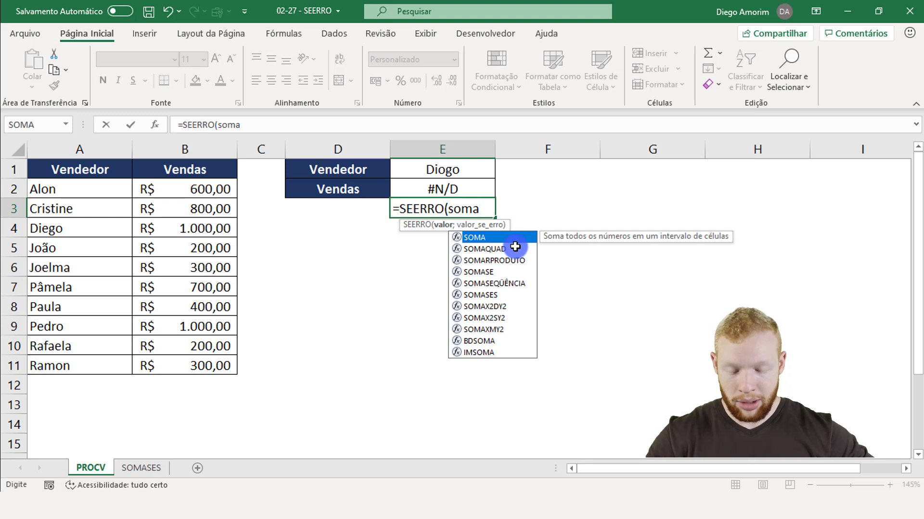
type("(")
left_click_drag(207, 189, 214, 211)
type(")")
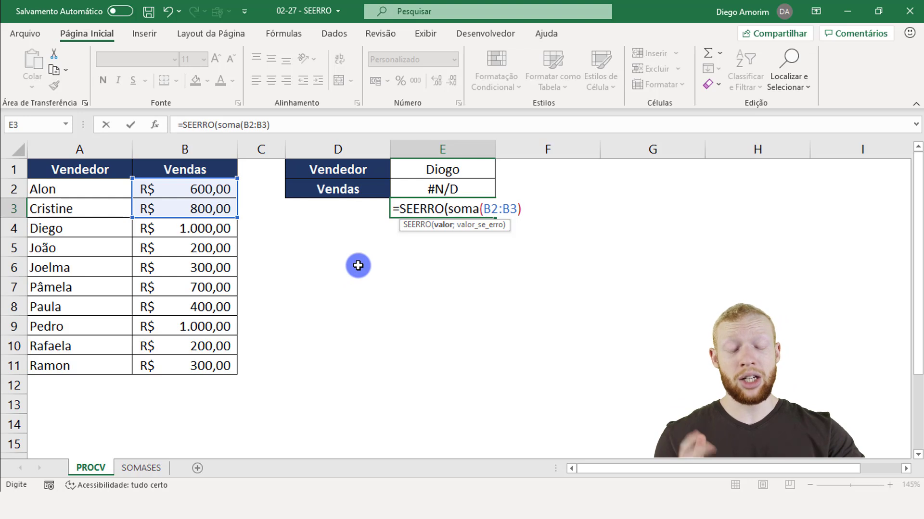
left_click(521, 209)
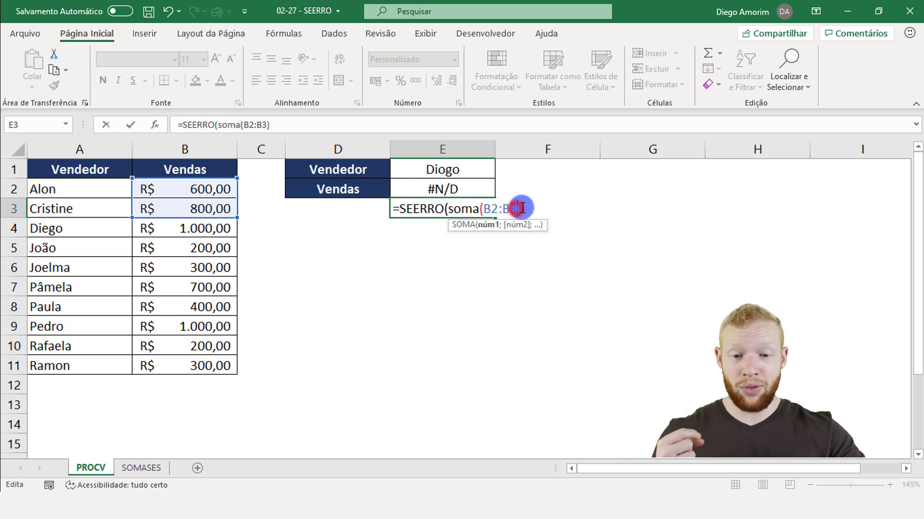
type(";")
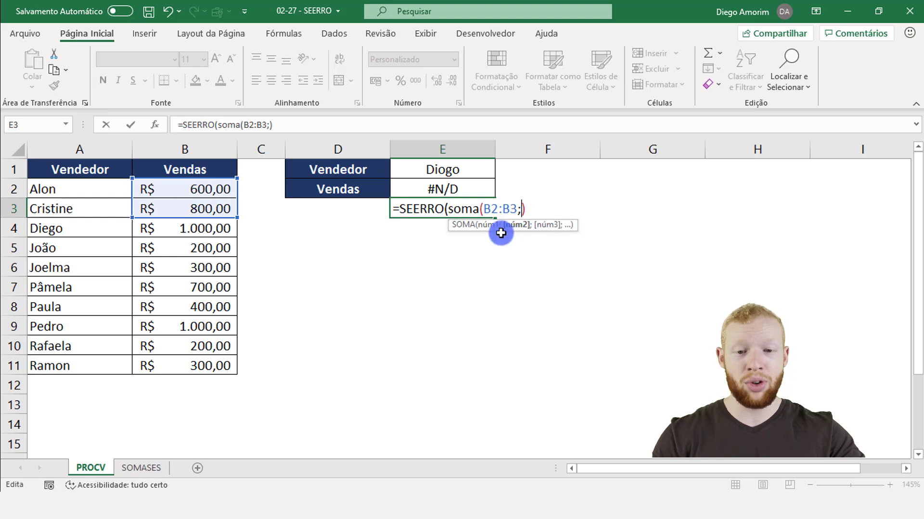
left_click(445, 188)
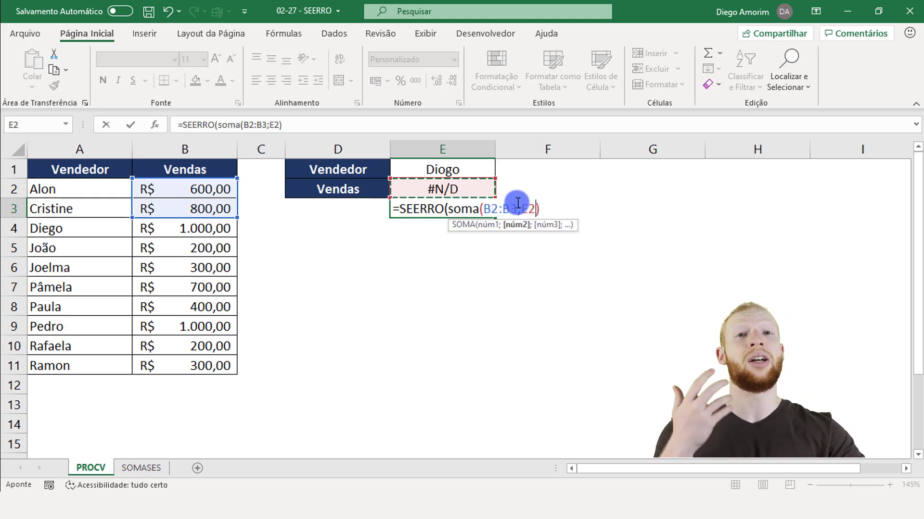
left_click(541, 202)
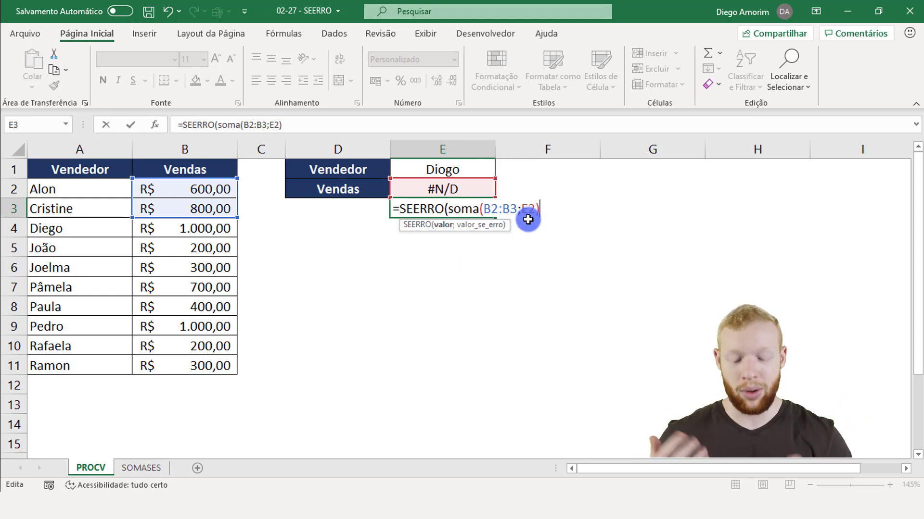
- Complete the SEERRO formula in E3 with SOMA(B2:B3) as the value returned on error
type(";")
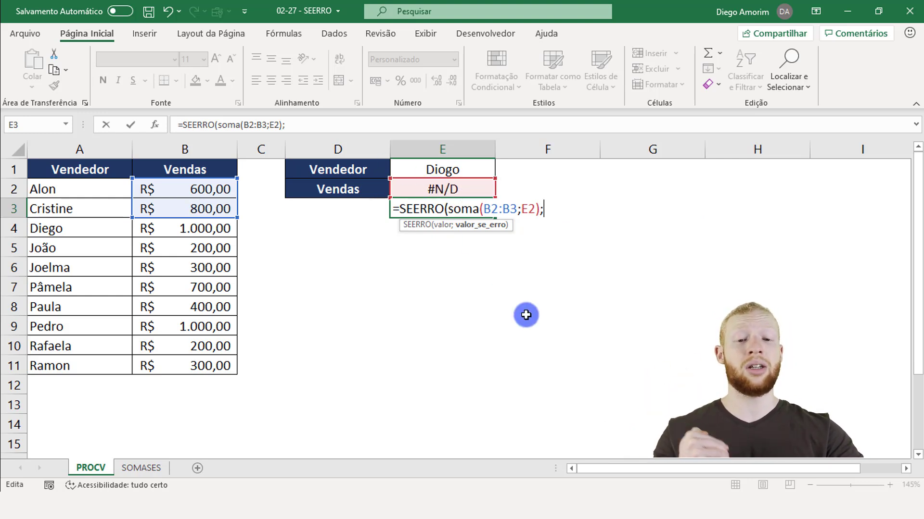
type("soma")
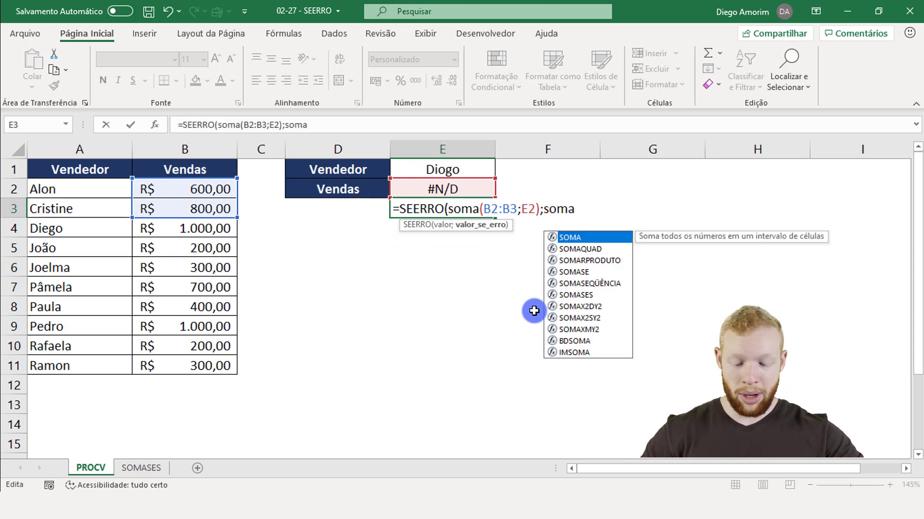
type("(")
left_click_drag(186, 188, 212, 209)
type(")")
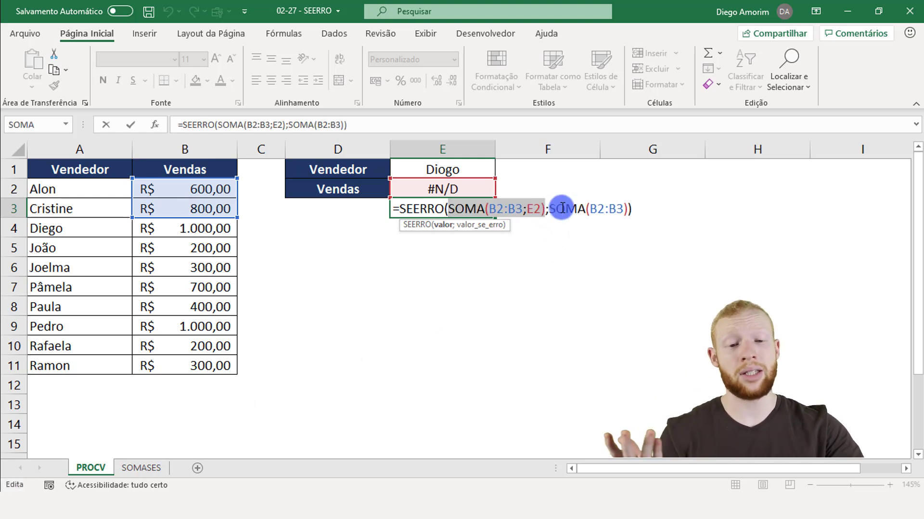
mouse_move(552, 206)
left_mouse_down()
mouse_move(628, 207)
mouse_move(549, 208)
left_mouse_up()
left_click(628, 209)
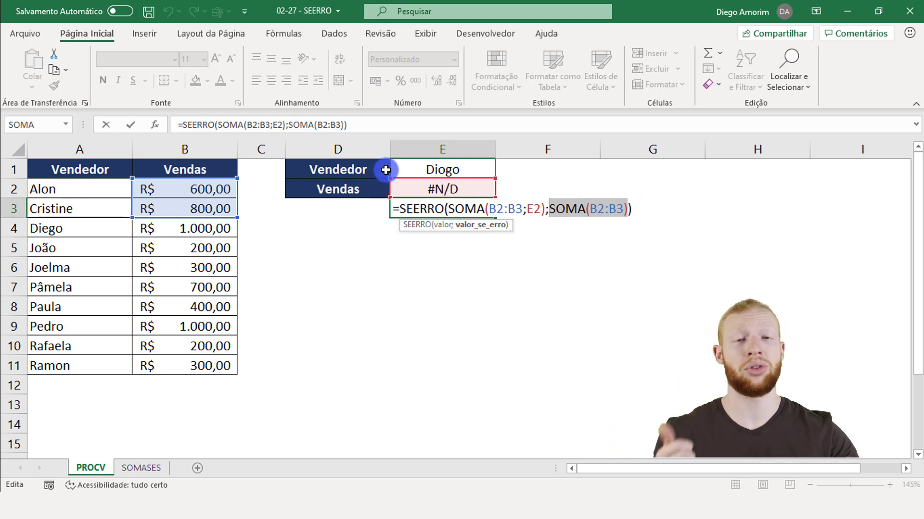
key("Return")
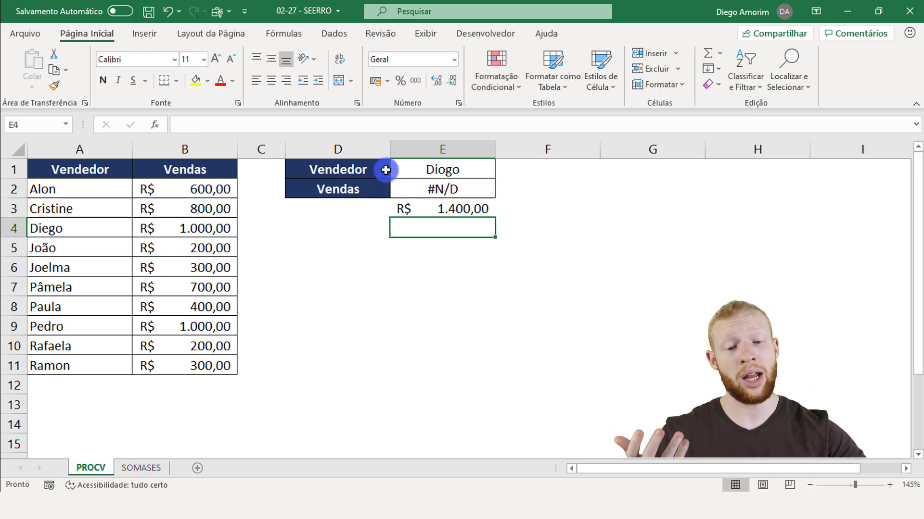
- Replace the error alternative in E3's SEERRO formula with the text "Deu erro"
left_click(474, 208)
double_click(483, 214)
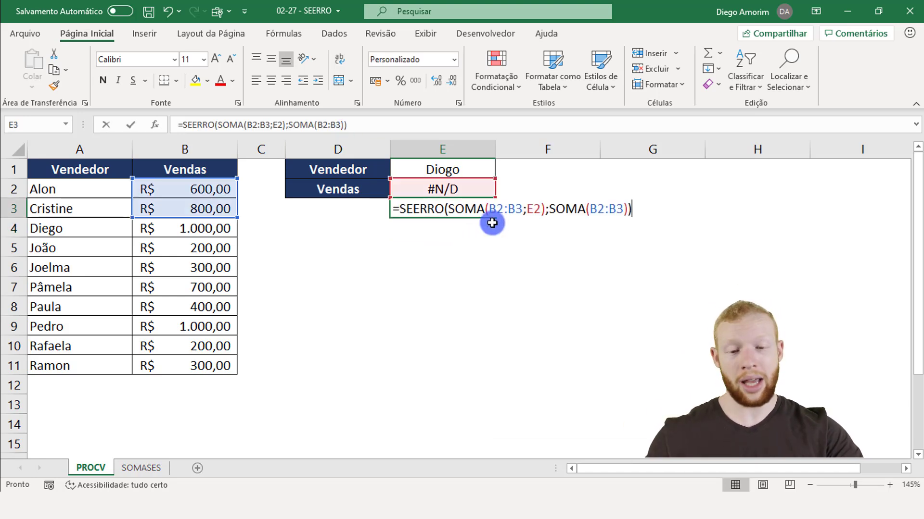
left_click_drag(629, 209, 549, 209)
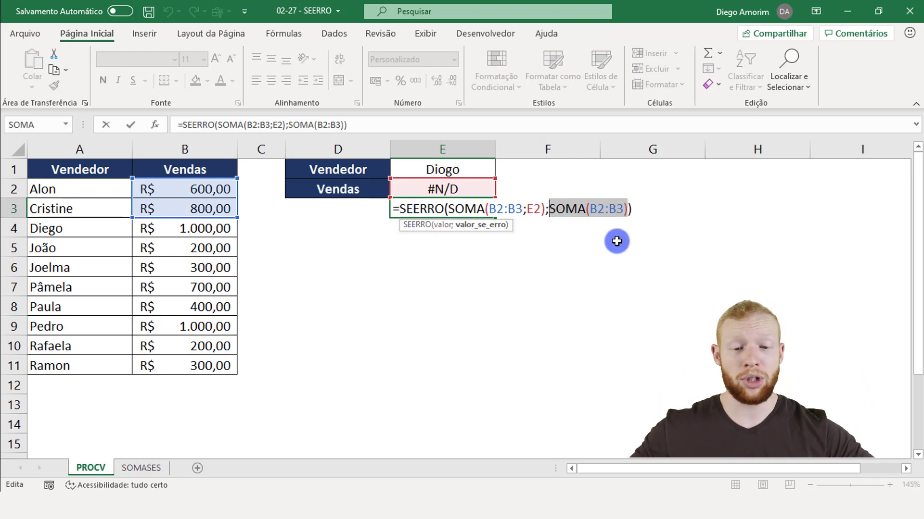
type("\"Deu erro")
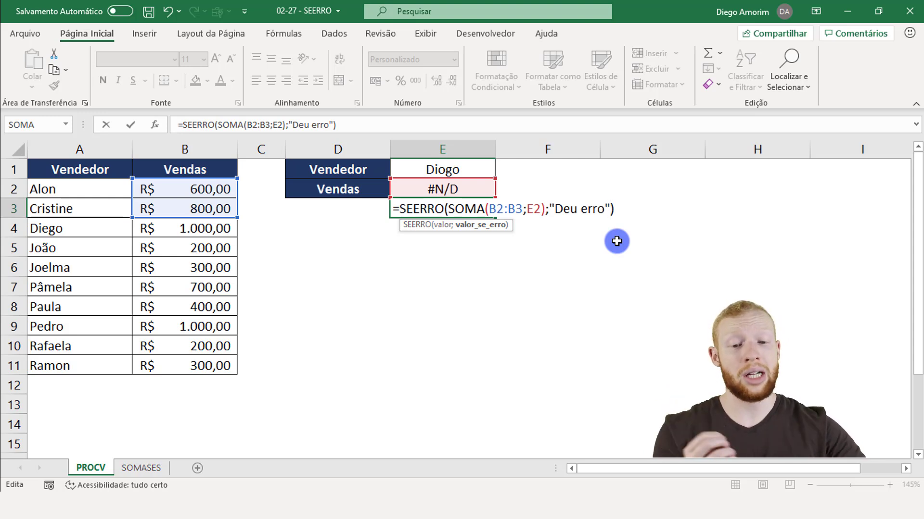
left_click_drag(446, 209, 548, 197)
left_click(584, 206)
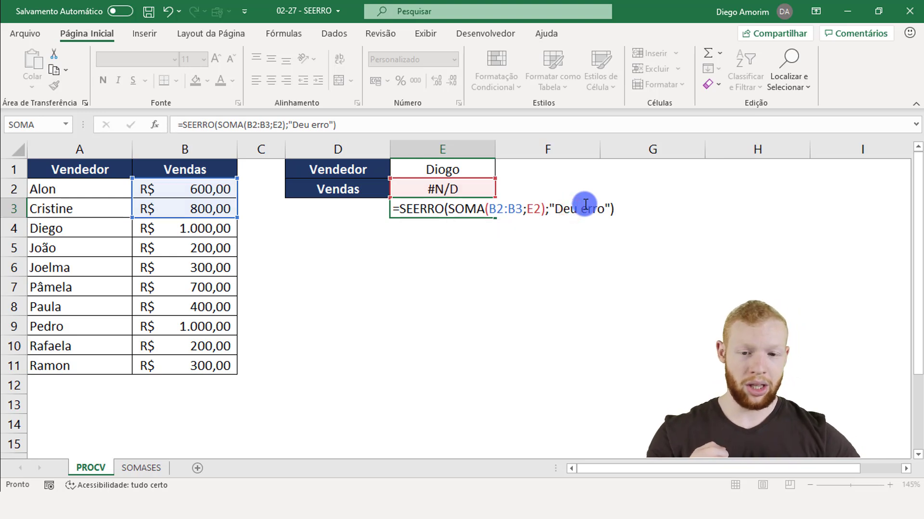
key("Return")
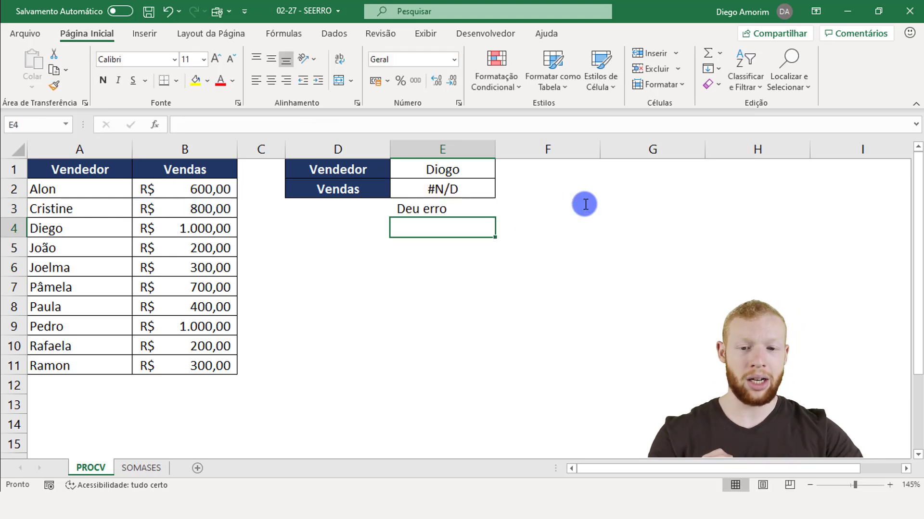
- Remove the text between the quotes in E3 so the SEERRO formula returns an empty string ("") on error
left_click(476, 209)
double_click(486, 206)
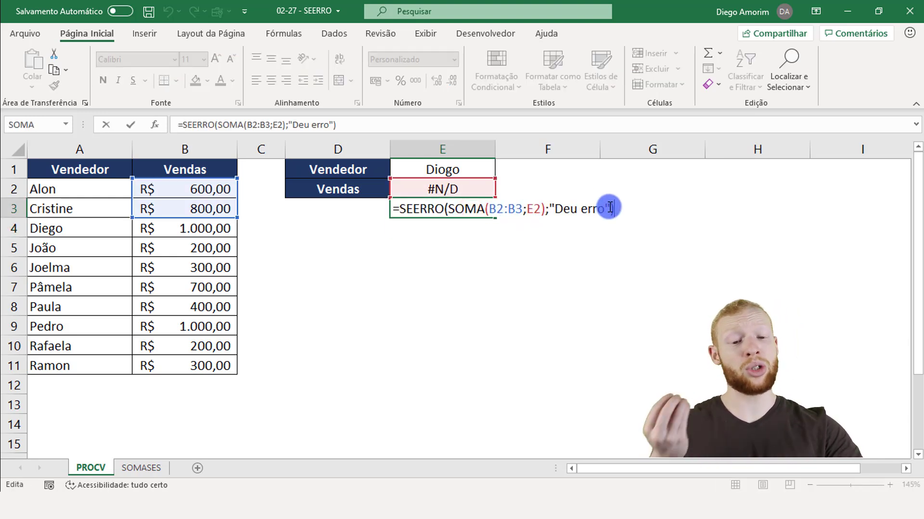
left_click_drag(605, 208, 555, 211)
key("BackSpace")
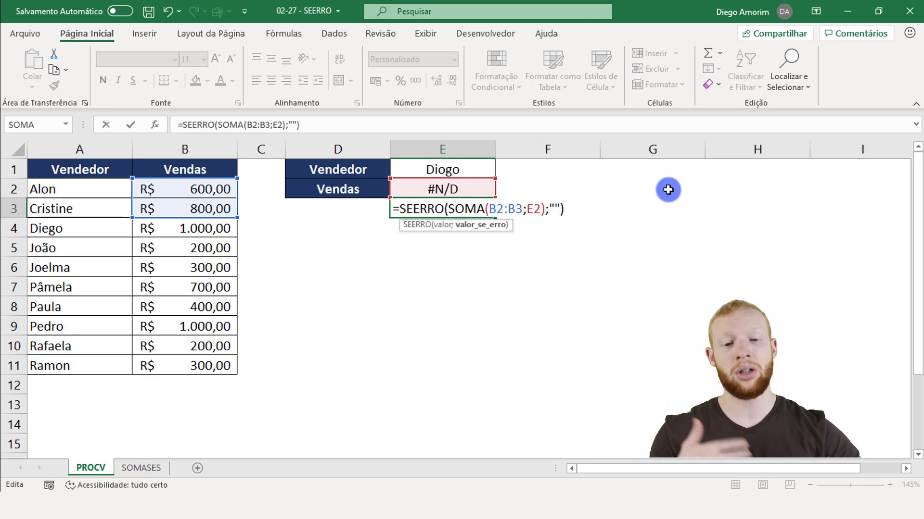
key("Return")
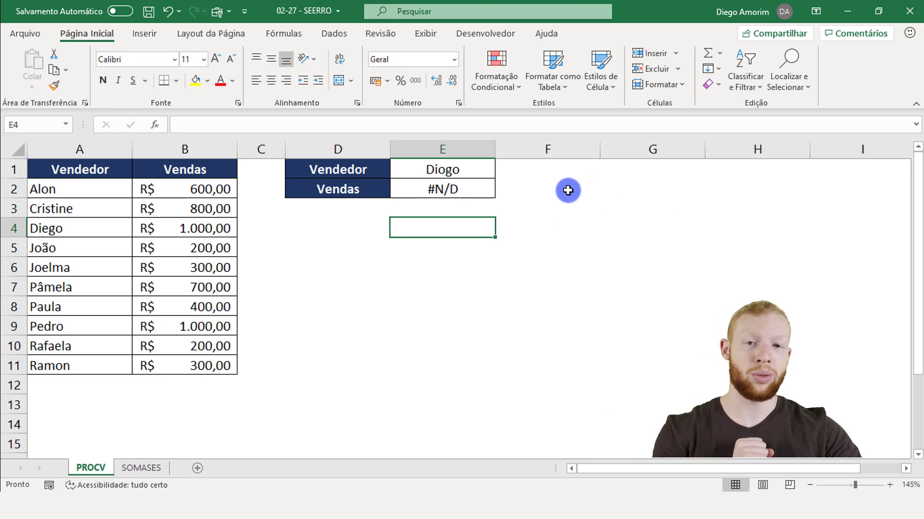
left_click(469, 206)
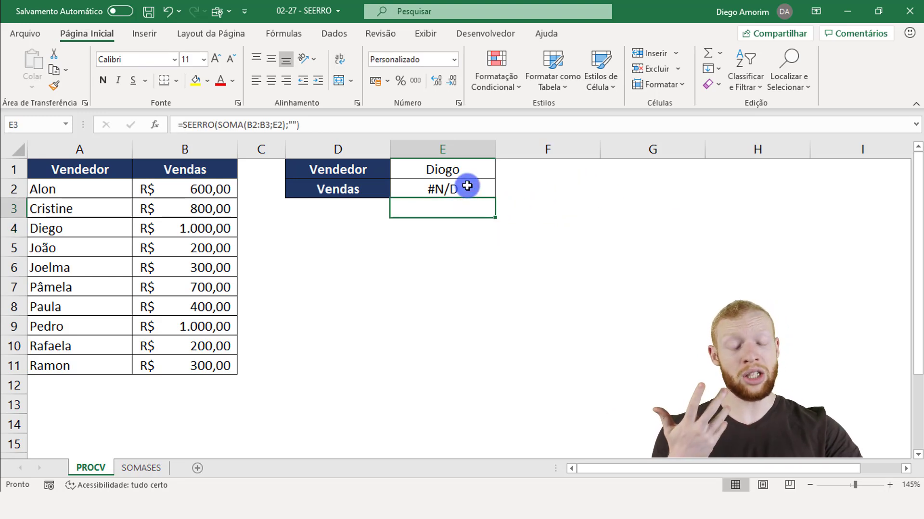
- Wrap the PROCV formula in E2 in SEERRO, making PROCV(E1;A:B;2;0) its value argument
left_click(464, 189)
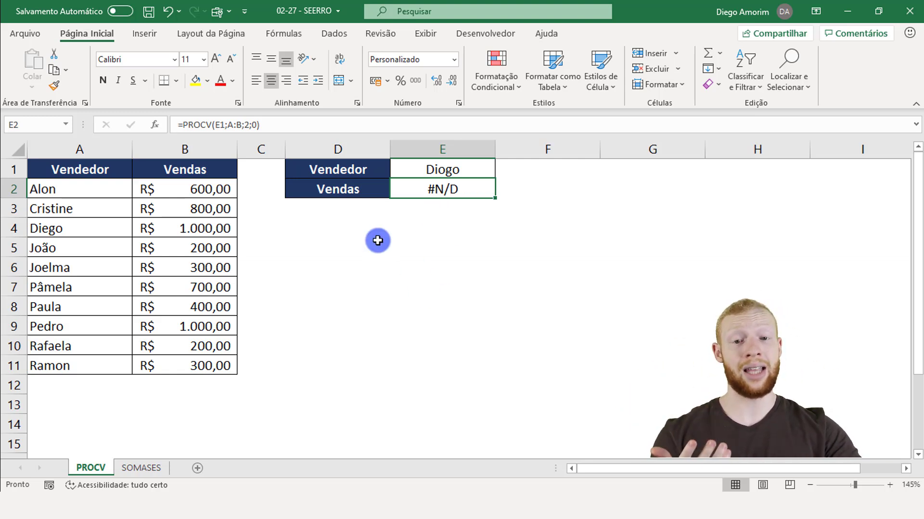
double_click(405, 186)
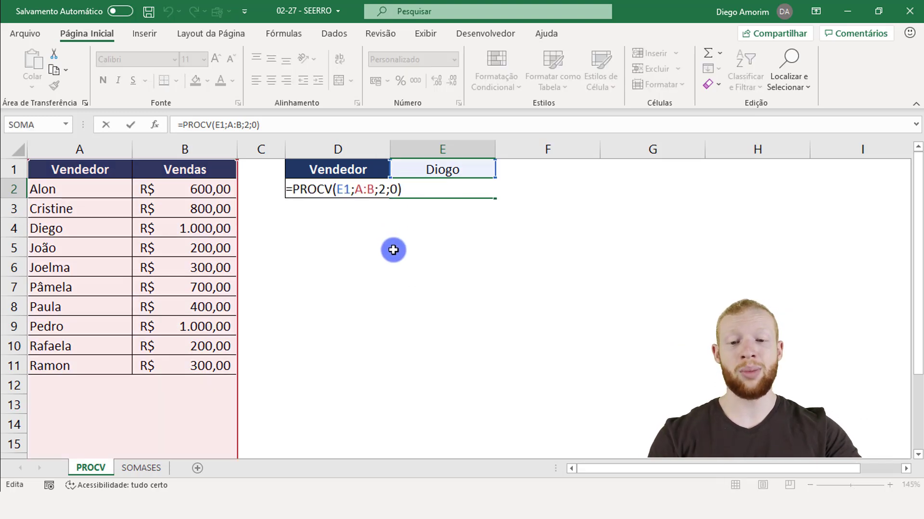
left_click(291, 190)
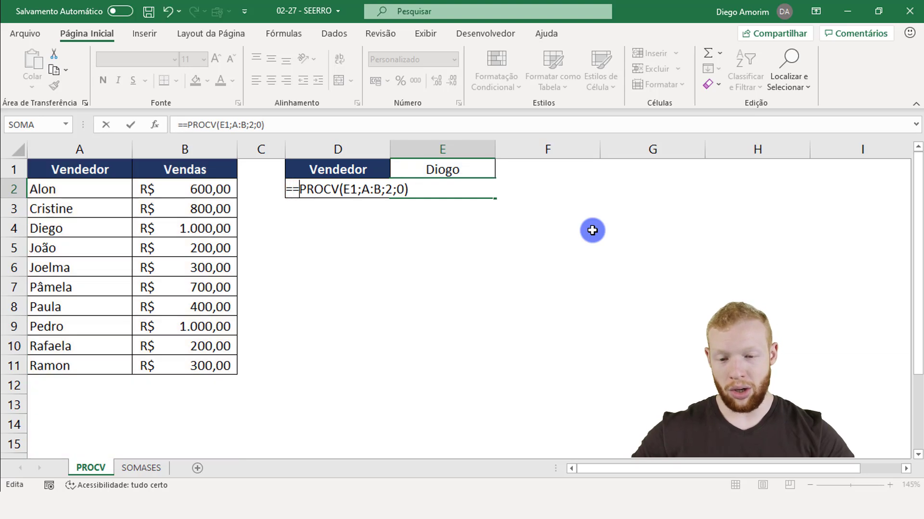
type("se")
key("Tab")
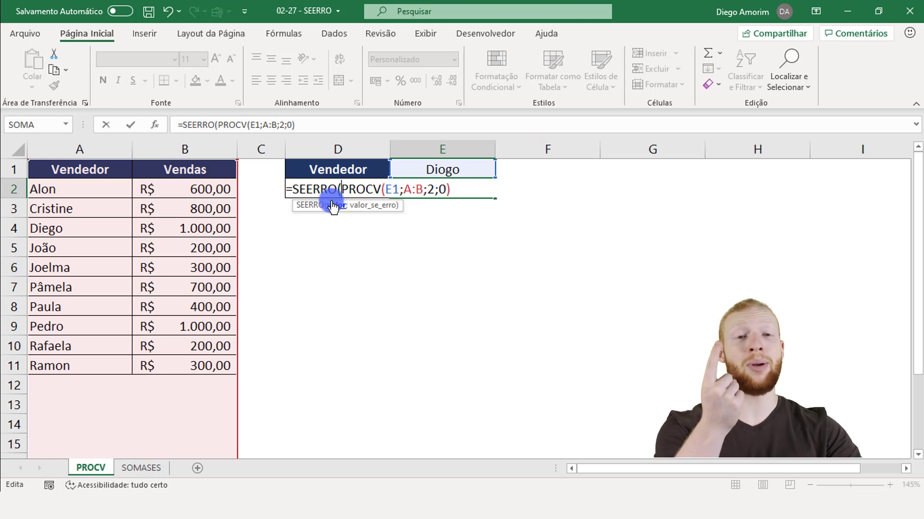
left_click_drag(339, 189, 479, 178)
left_click(468, 189)
type(";")
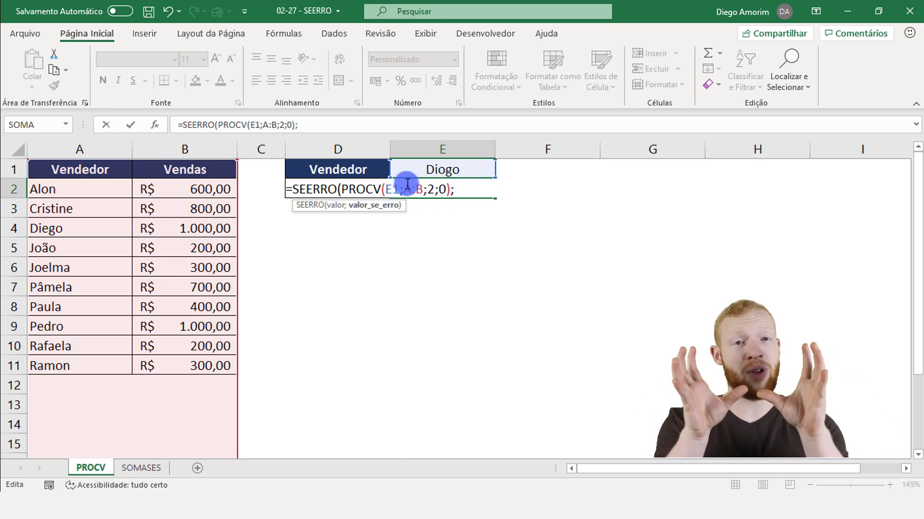
- Set the error alternative of E2's SEERRO formula to "Erro" and complete the formula
left_click_drag(340, 188, 450, 182)
left_click(461, 190)
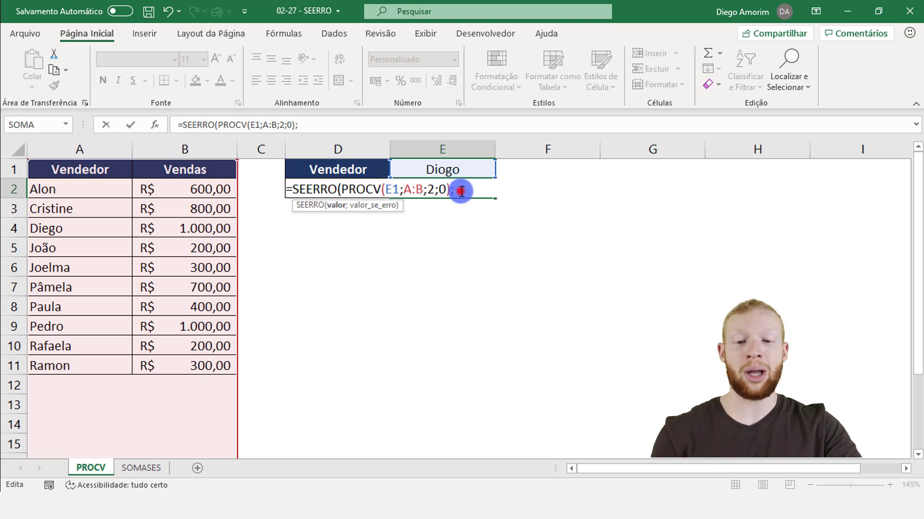
type("\"")
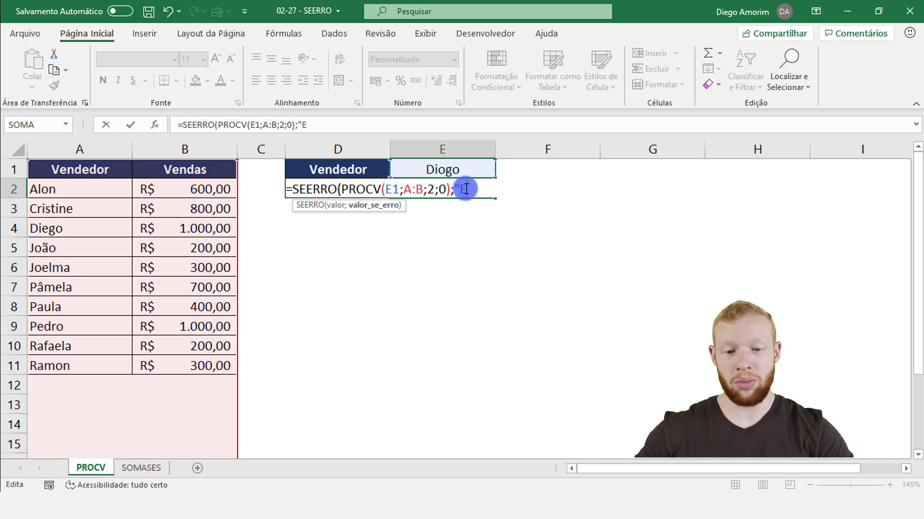
type("Erro\")")
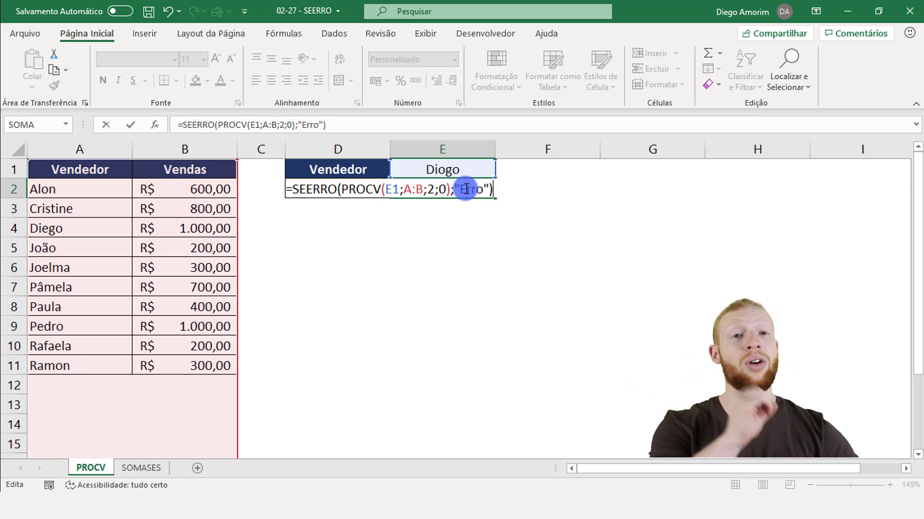
key("Return")
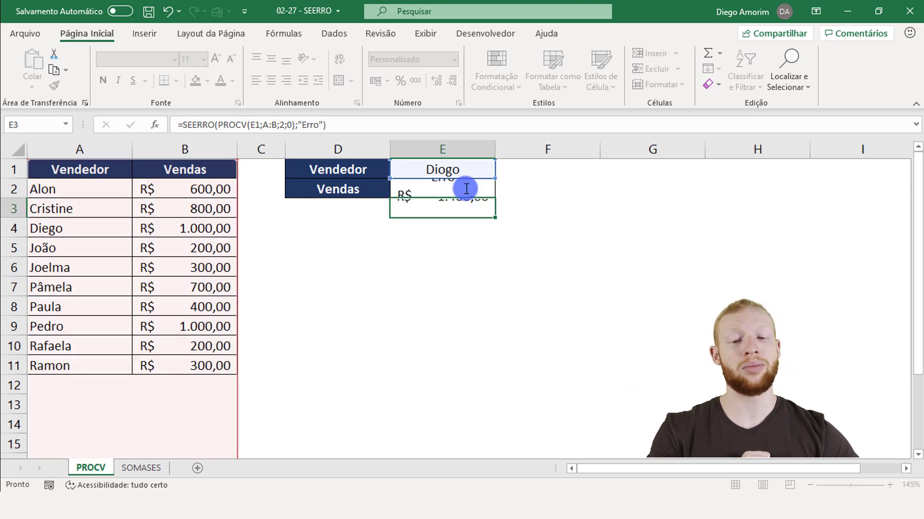
- Remove the text between the quotes in E2's SEERRO formula so the error alternative is an empty string ("")
left_click(467, 189)
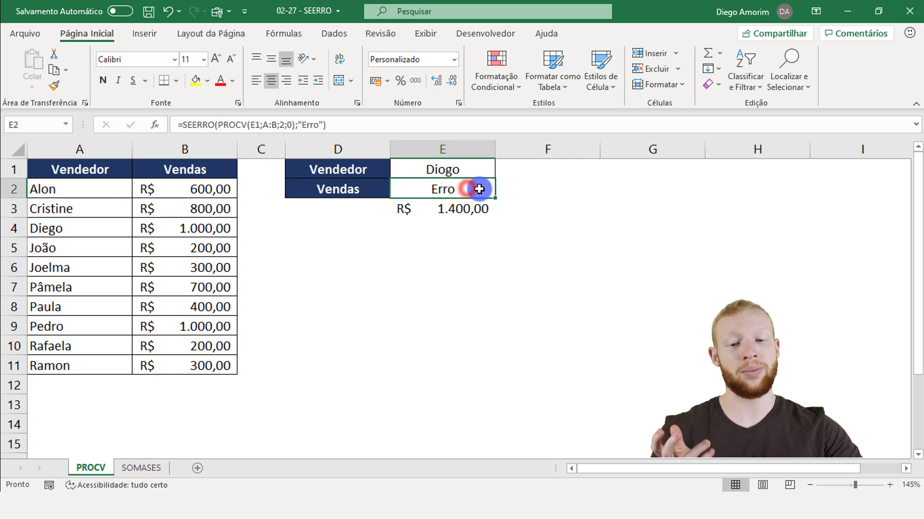
double_click(471, 194)
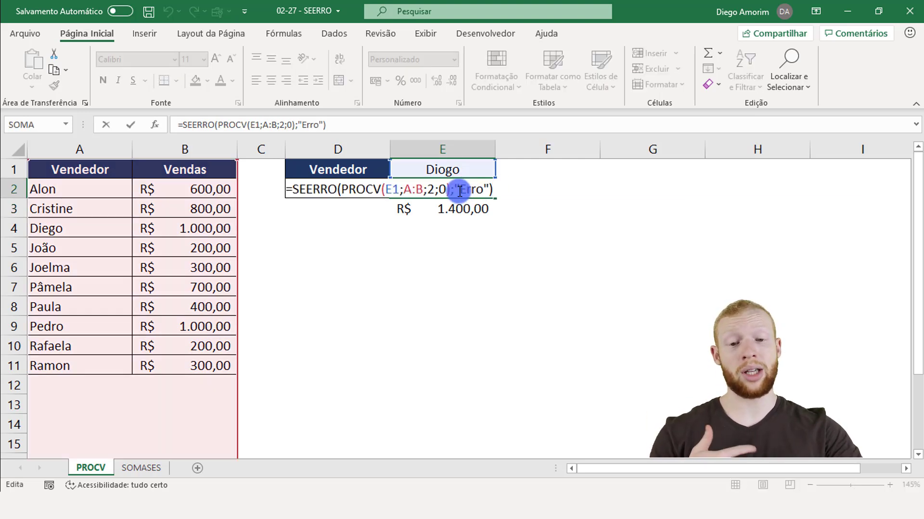
left_click_drag(488, 195, 489, 192)
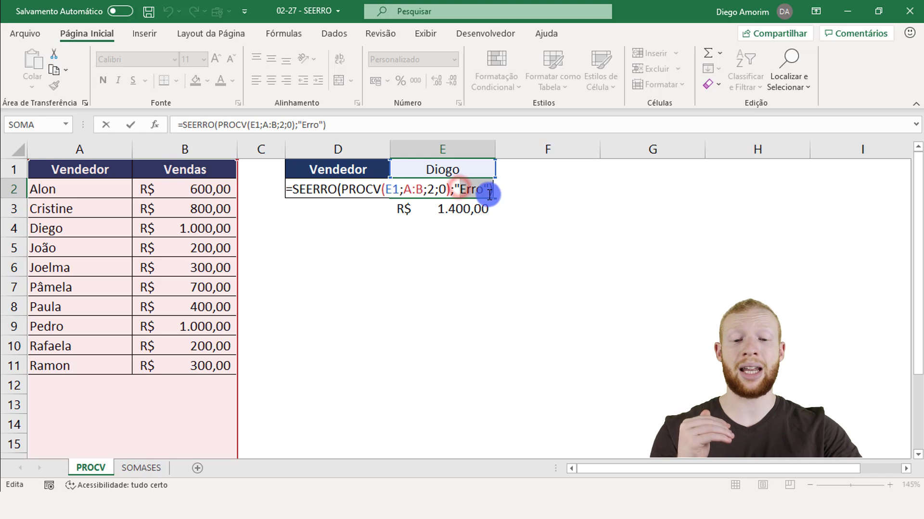
key("BackSpace")
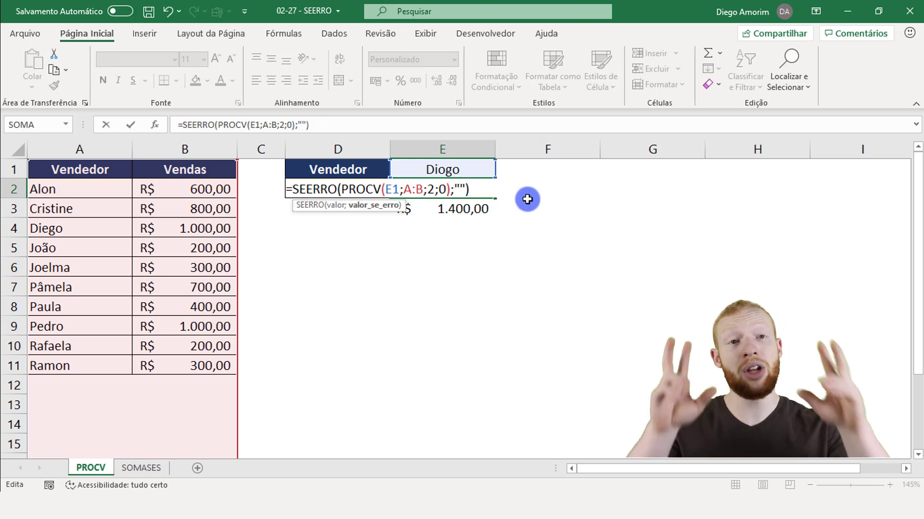
key("Return")
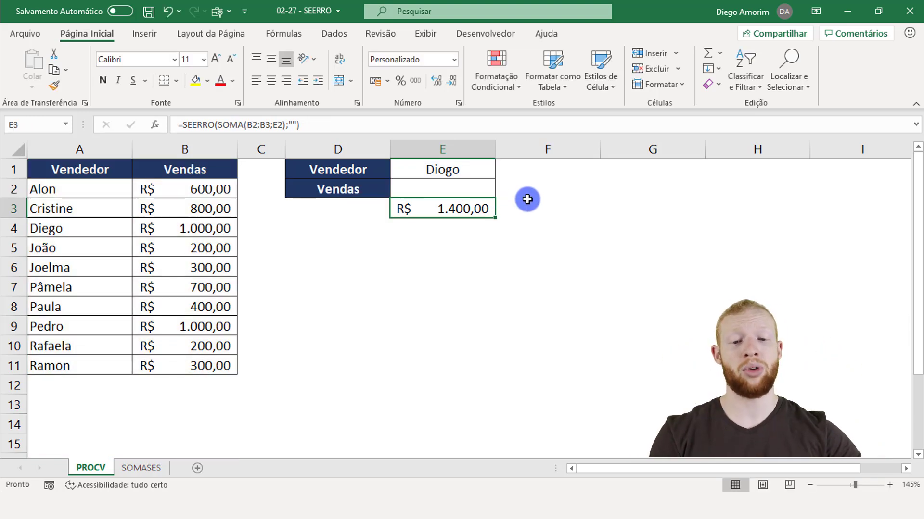
- Review the PROCV value argument and the empty-string error alternative in E2's SEERRO formula
left_click_drag(476, 197, 477, 198)
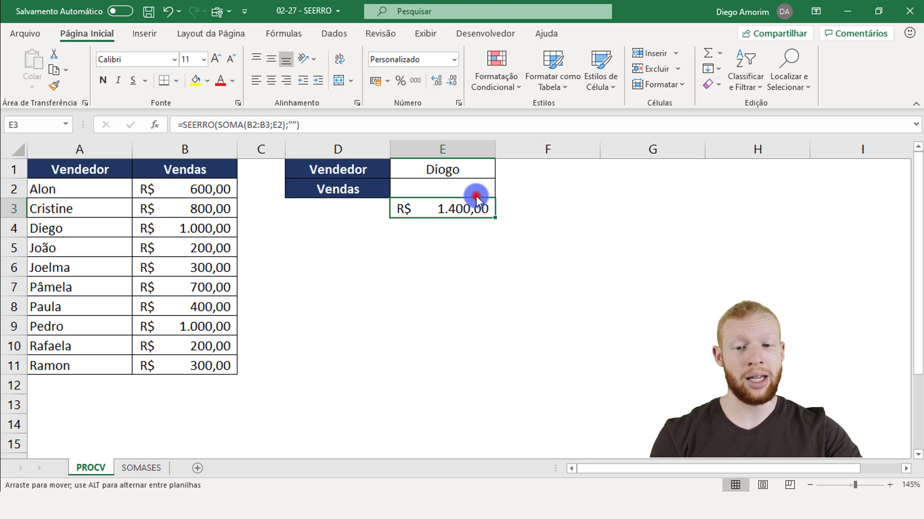
left_click(444, 189)
key("F2")
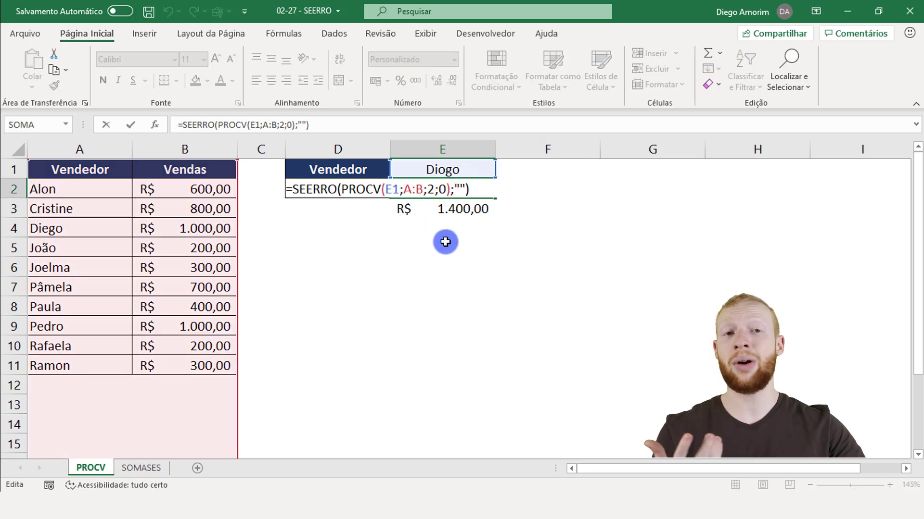
left_click_drag(341, 185, 458, 193)
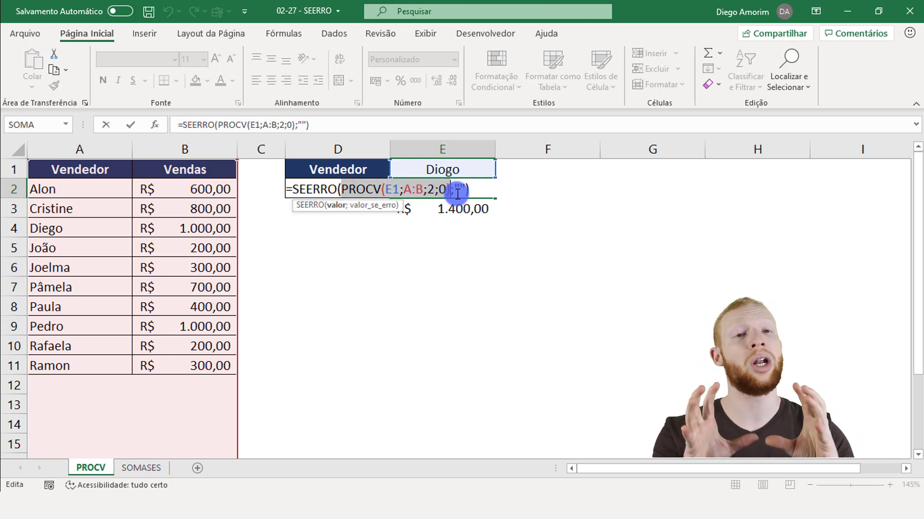
left_click_drag(455, 193, 466, 195)
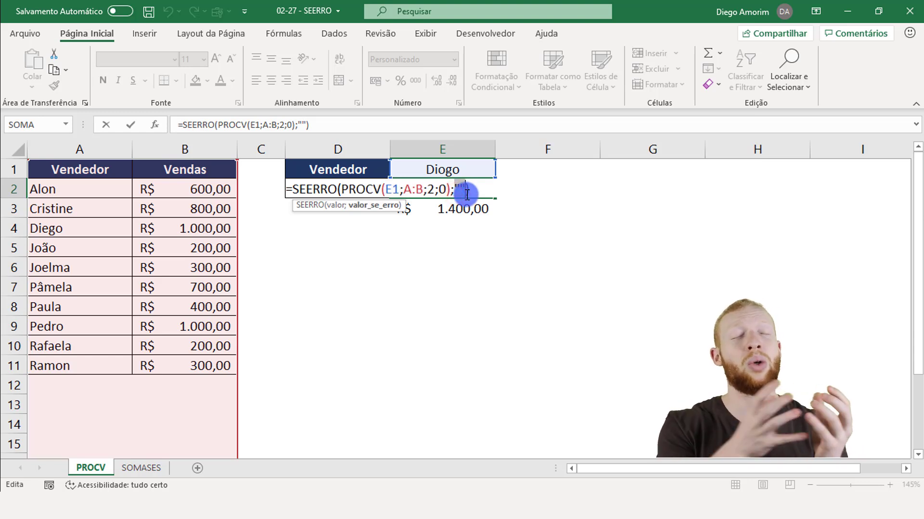
key("Return")
- Test the lookup by replacing the seller in E1 with the name listed in A2
key("Up")
key("Up")
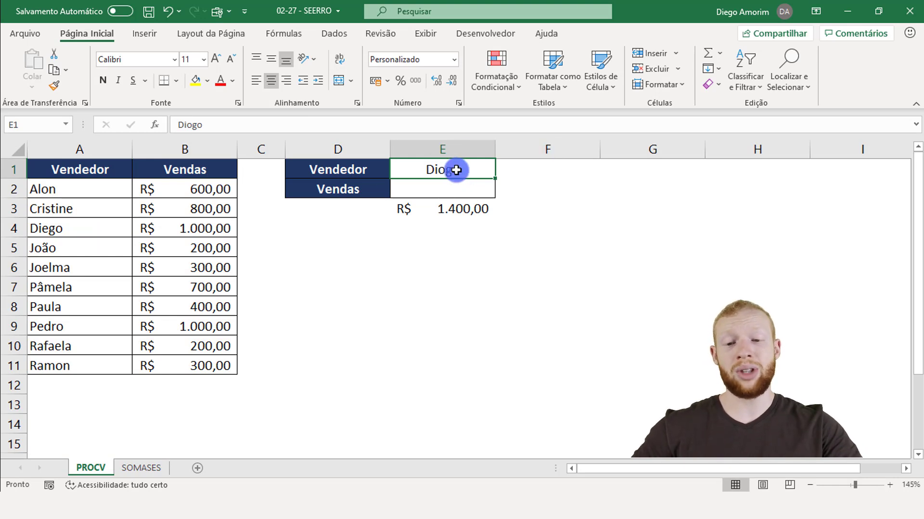
type("Alon")
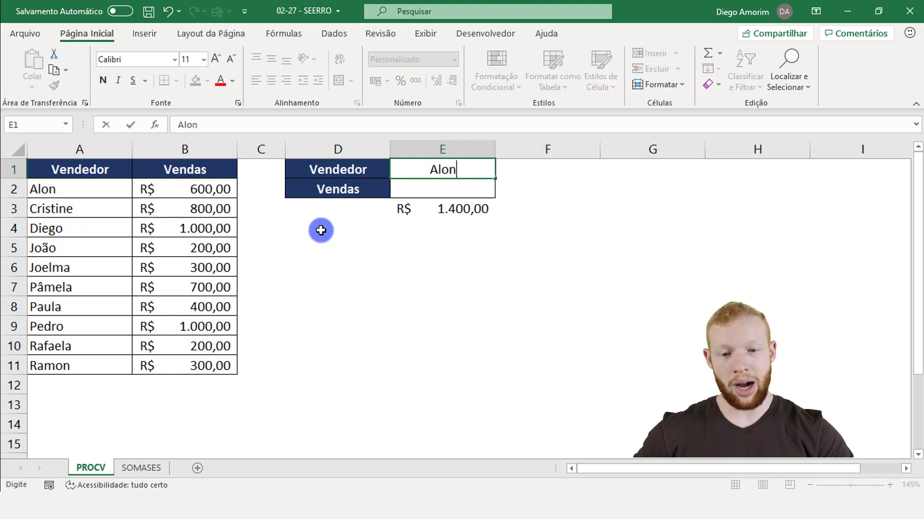
key("Return")
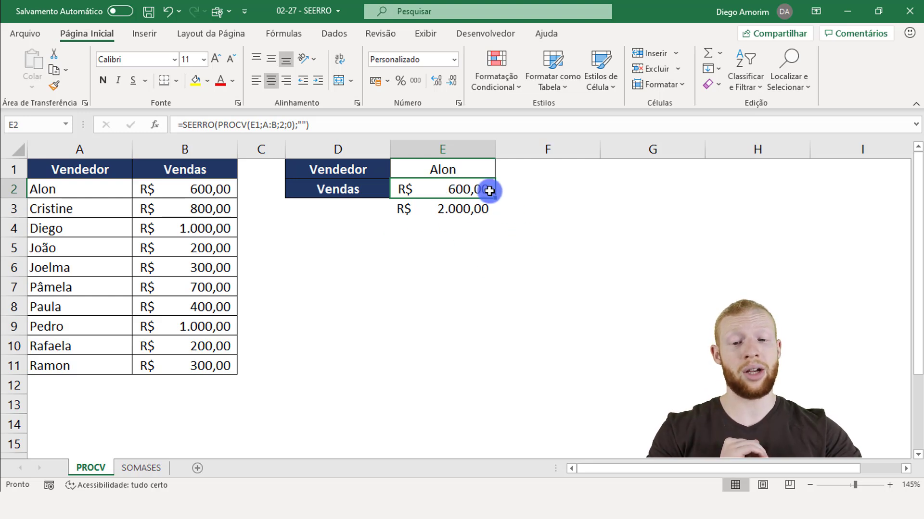
- Set the seller in E1 to the name listed in A6
left_click(475, 177)
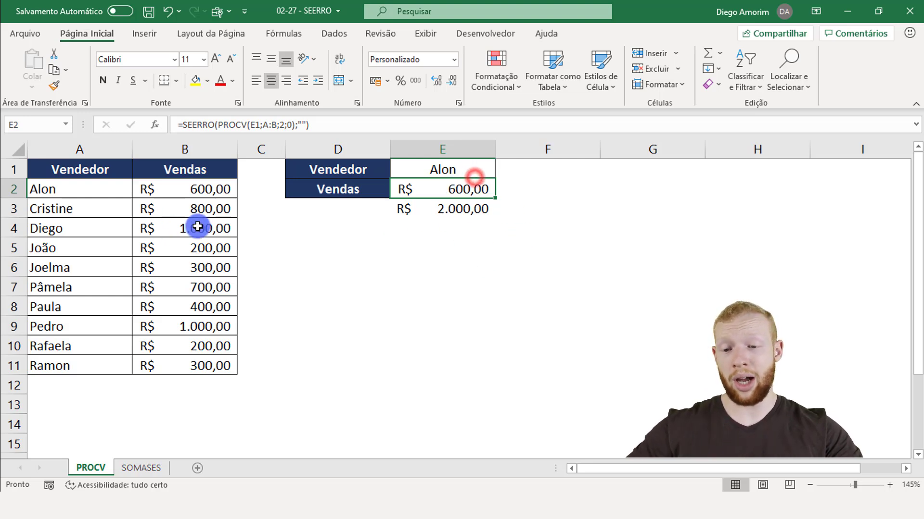
left_click(450, 166)
type("Joel")
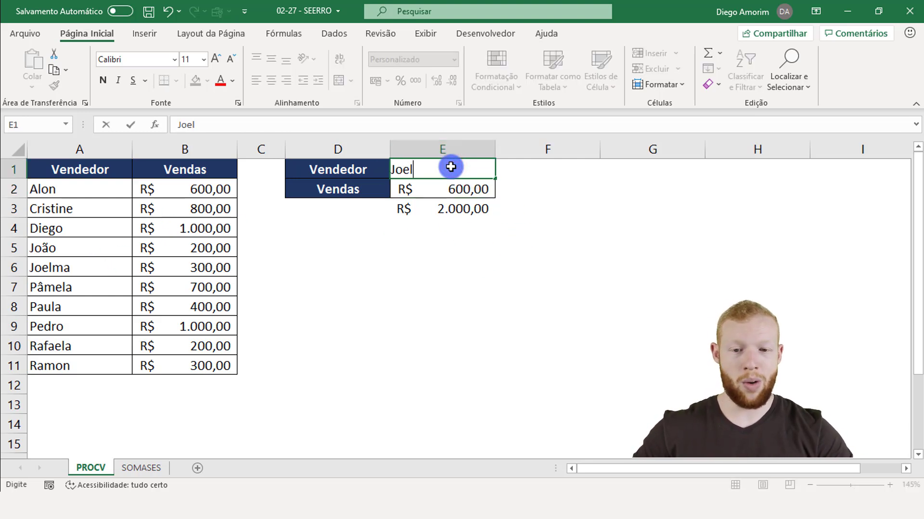
type("ma")
key("Return")
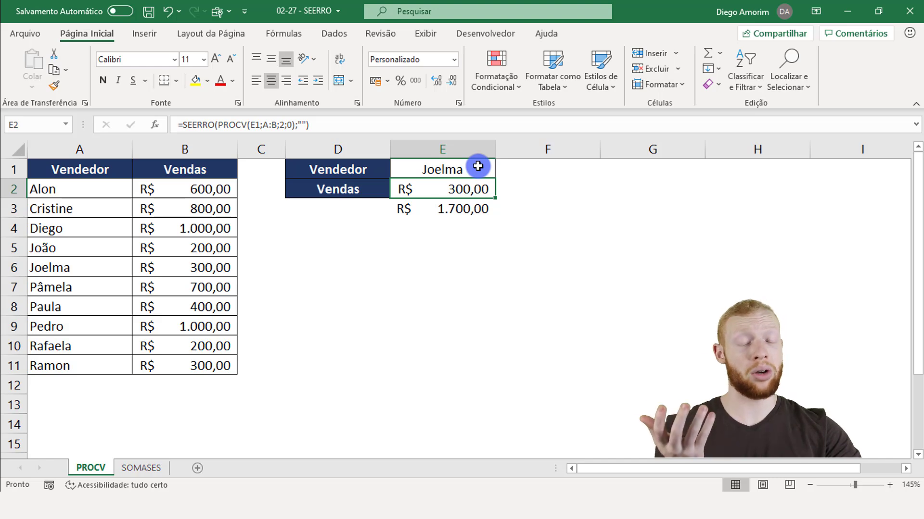
- Open the SOMASES sheet and examine the Data, Funcionário and Venda columns and the employee criterion in F1
left_click(144, 468)
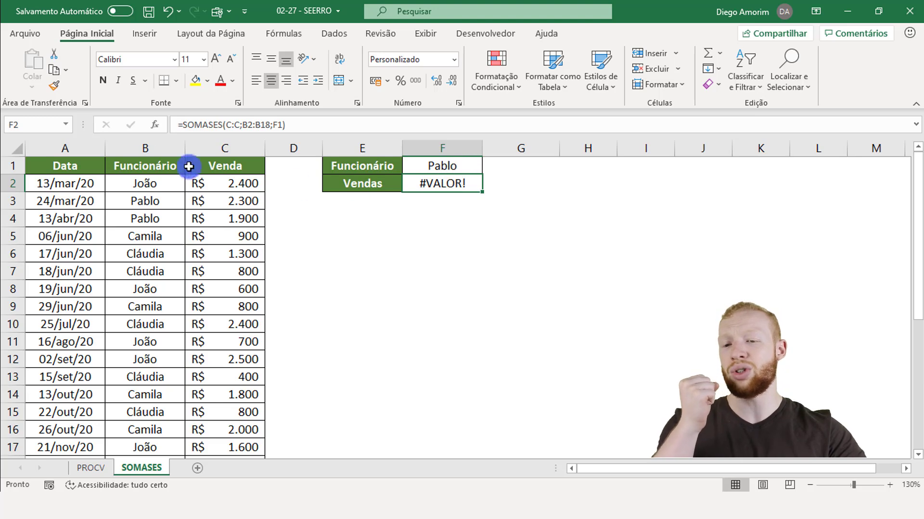
left_click(64, 143)
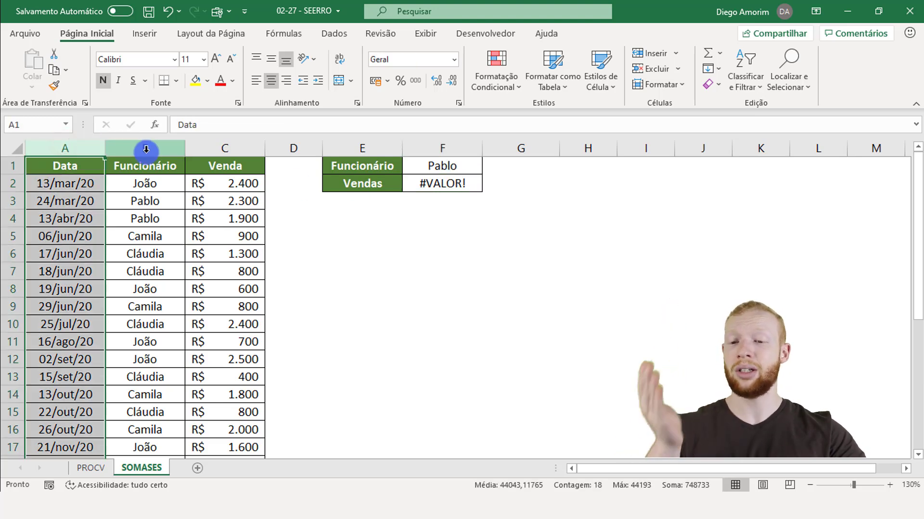
left_click(145, 149)
left_click(212, 141)
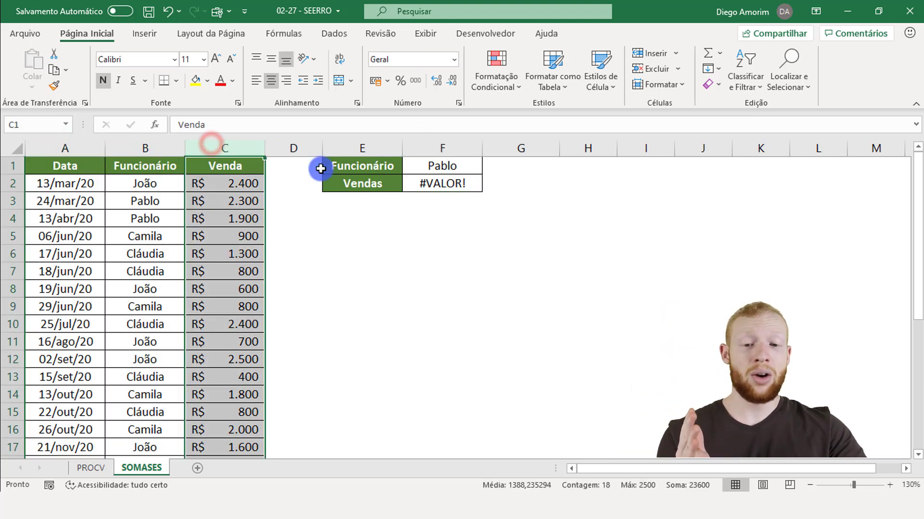
left_click(443, 166)
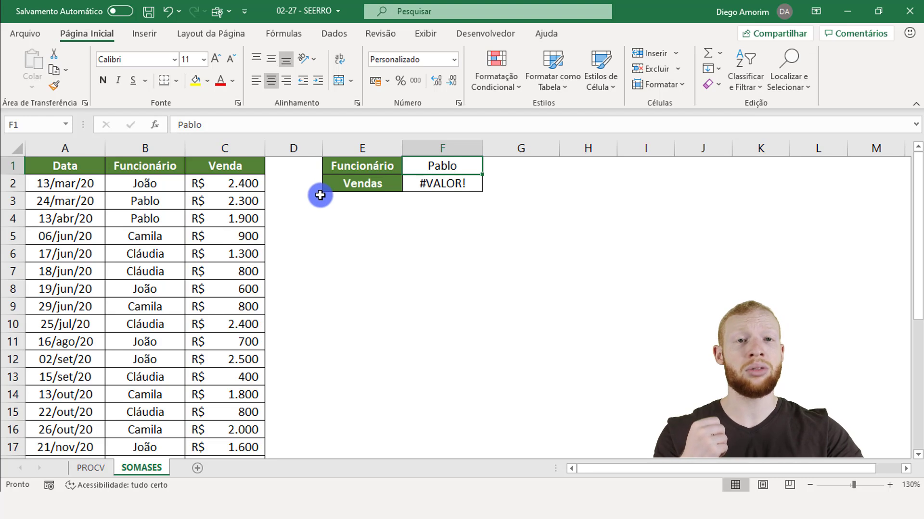
left_click(245, 141)
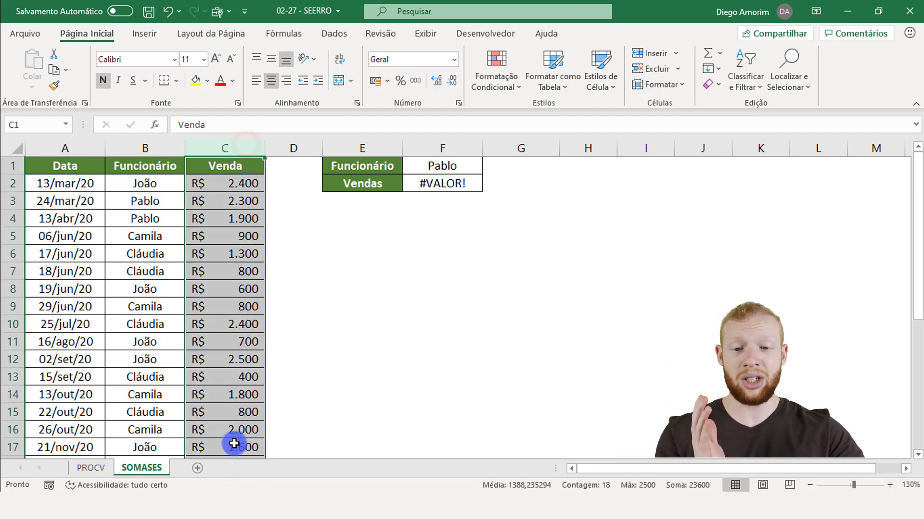
left_click(145, 149)
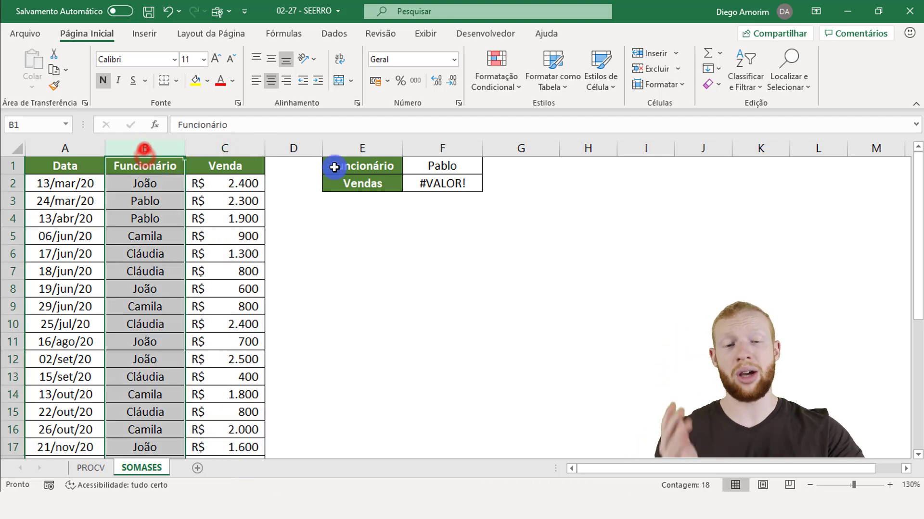
- Set the employee criterion in F1 to the name listed in B2
left_click(437, 168)
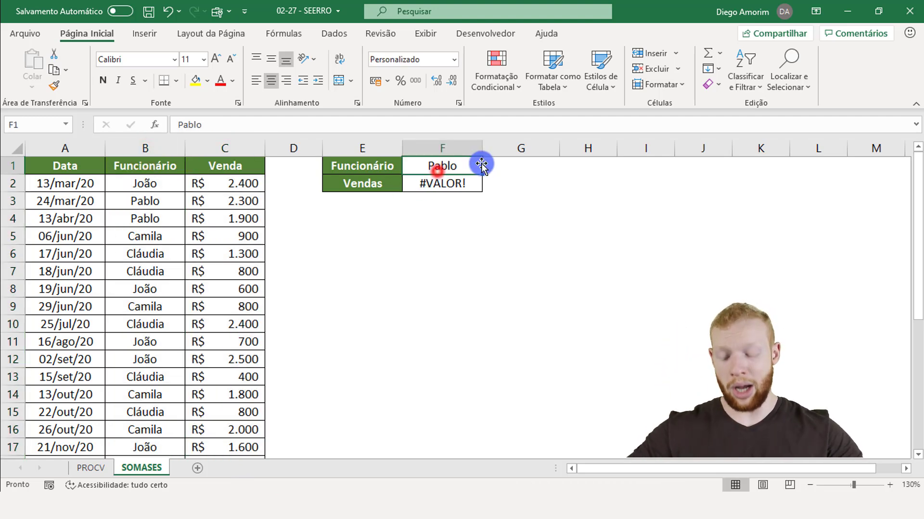
type("João")
key("Return")
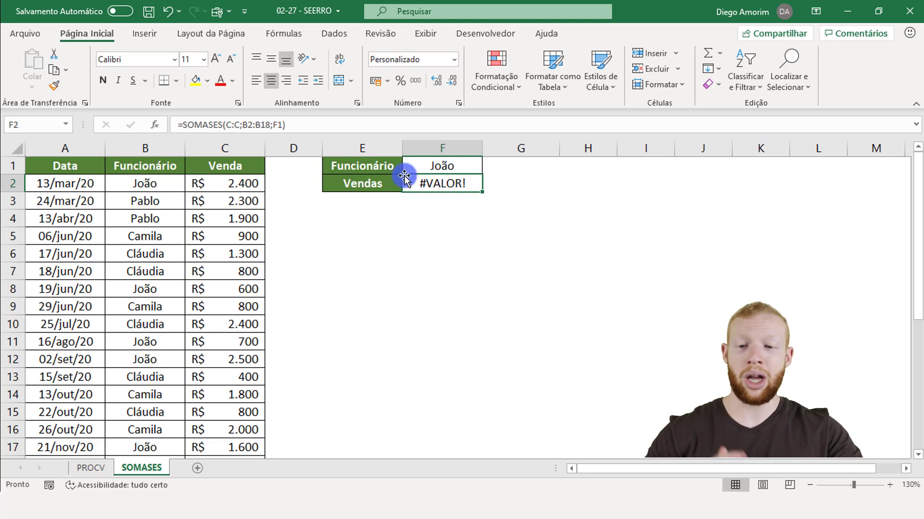
- Examine the Funcionário and Venda columns, the criterion in F1 and the SOMASES formula in F2
left_click(148, 145)
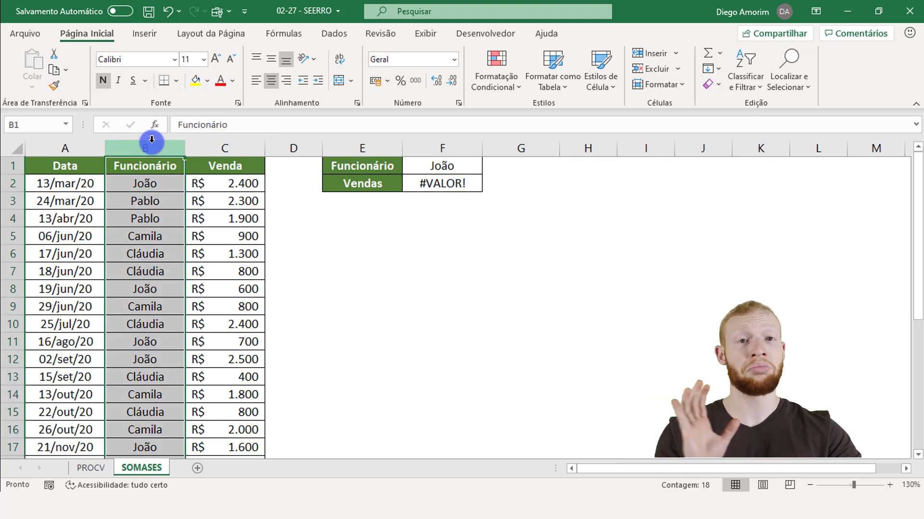
left_click(442, 183)
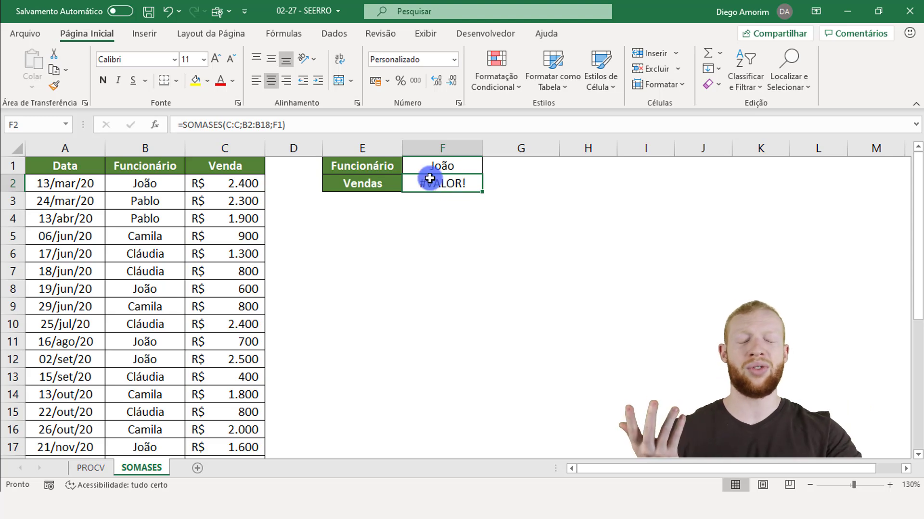
left_click(231, 143)
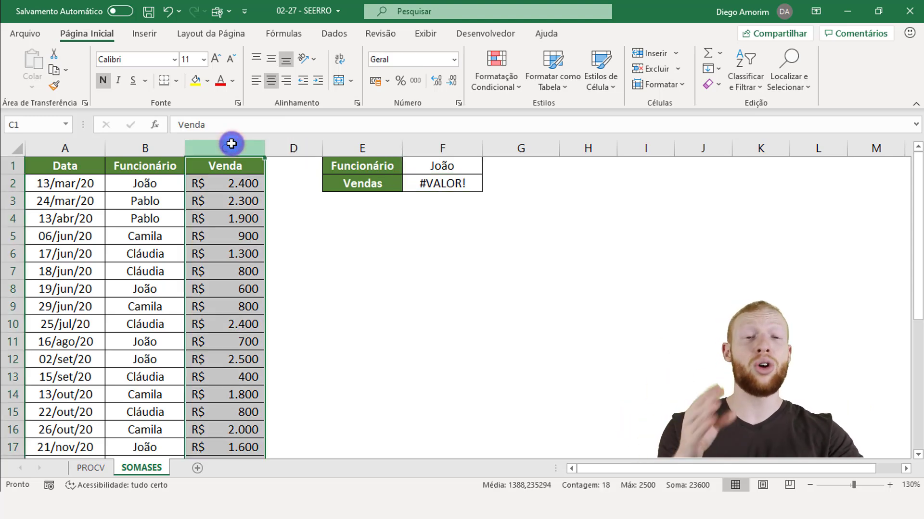
left_click(144, 144)
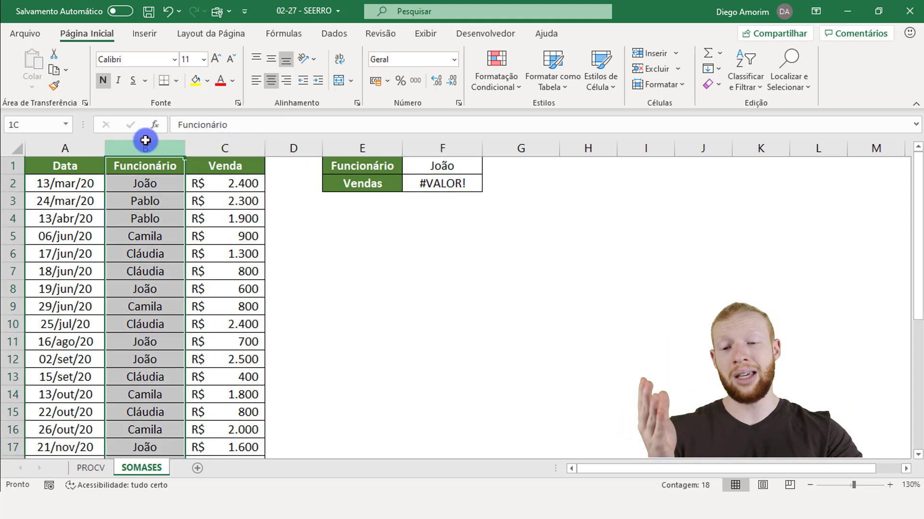
left_click(424, 167)
left_click(429, 182)
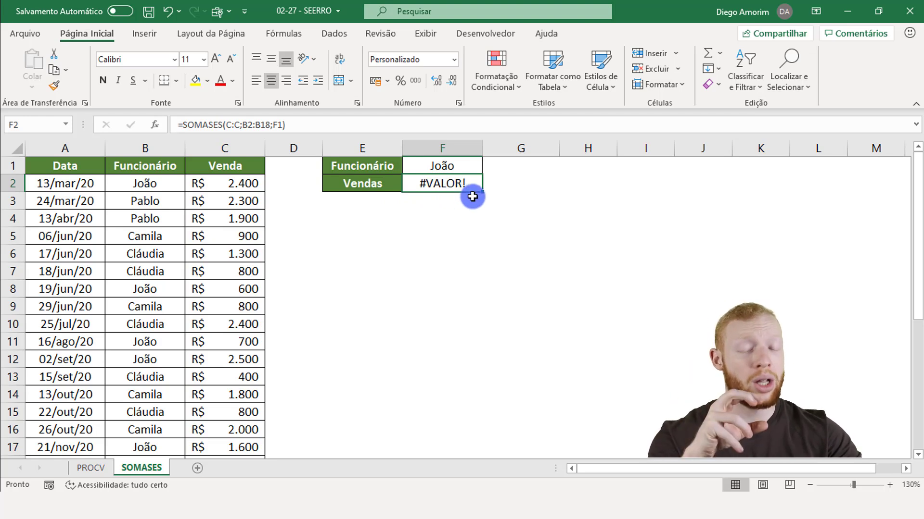
- Open F2's SOMASES formula and compare the extents of its sum range C:C and criteria range B2:B18 down the table
key("F2")
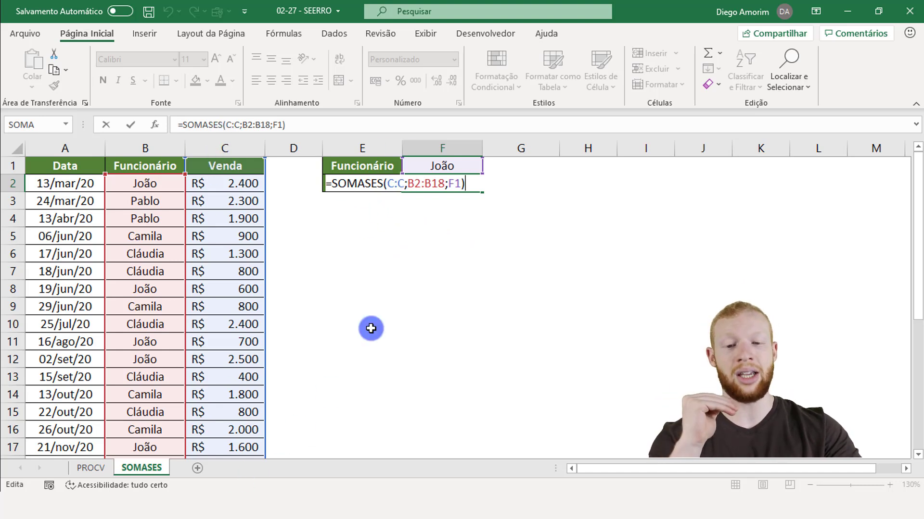
left_click_drag(408, 182, 446, 189)
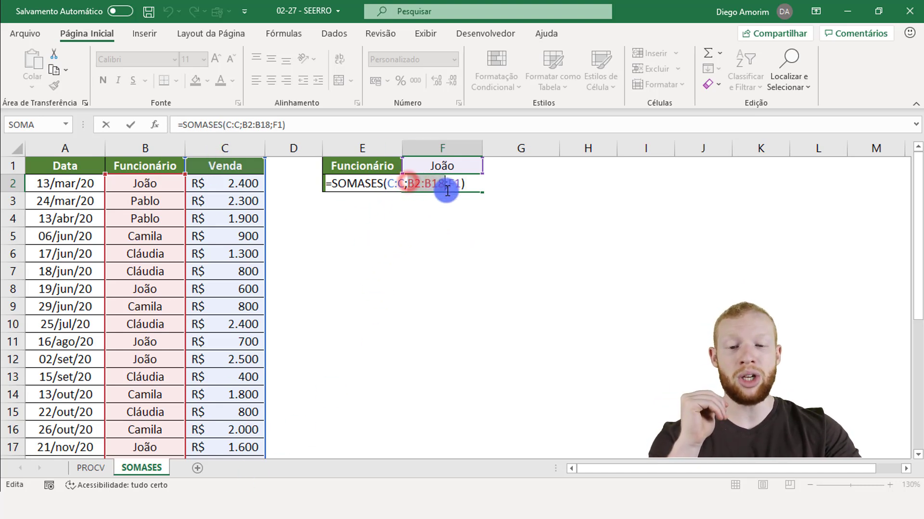
left_click(431, 181)
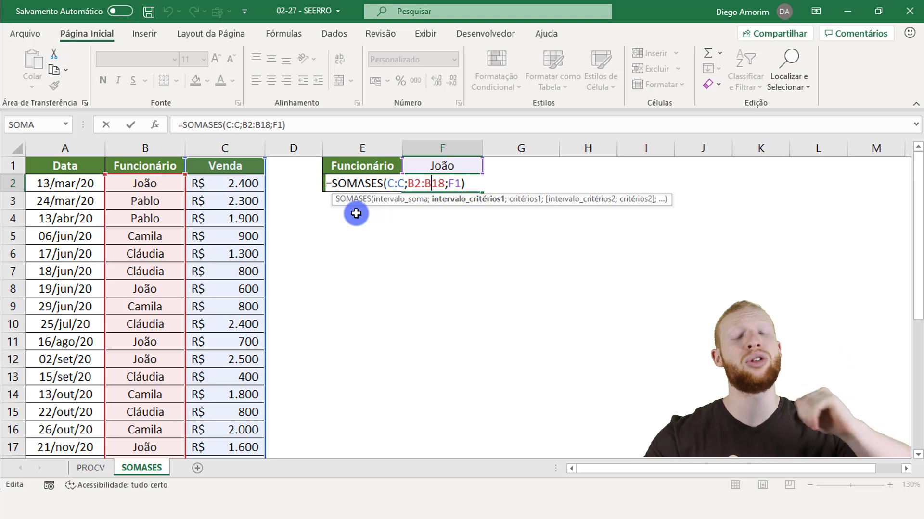
scroll(250, 236, "down", 3)
scroll(251, 238, "up", 3)
scroll(235, 186, "down", 2)
scroll(140, 360, "up", 2)
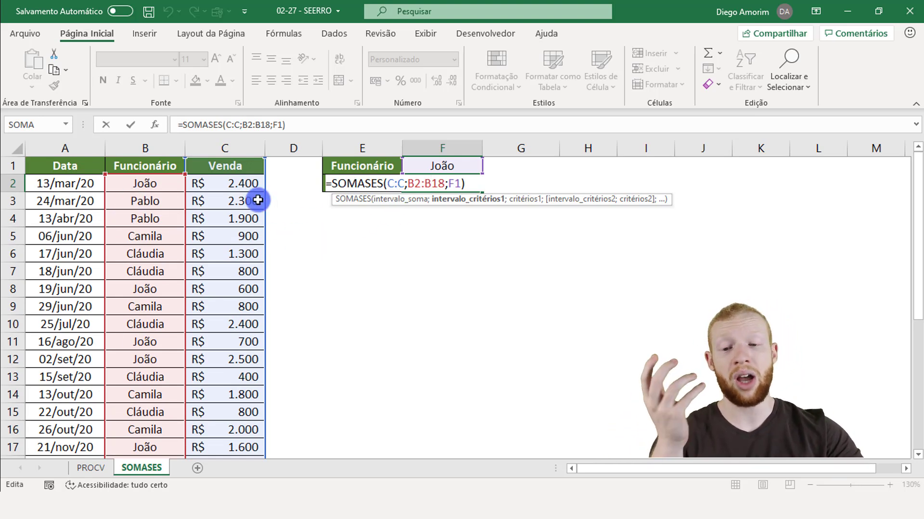
scroll(140, 305, "down", 1)
scroll(138, 282, "up", 1)
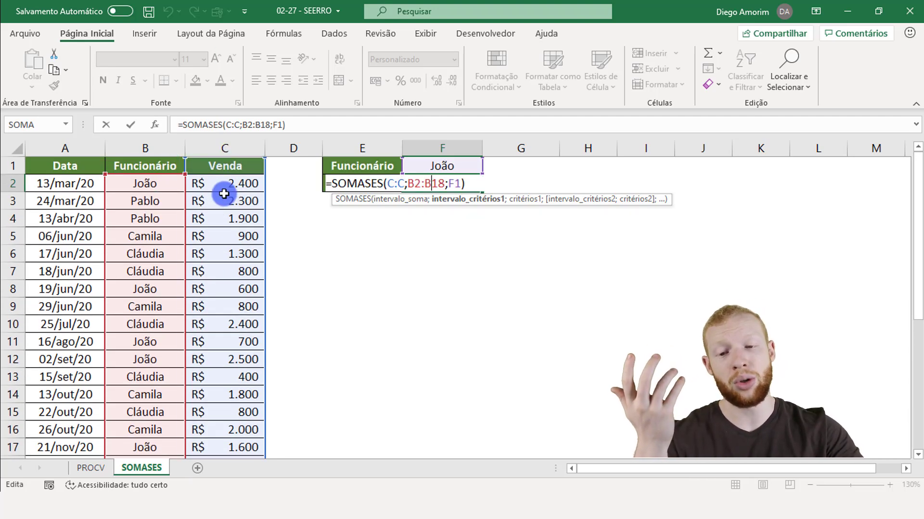
scroll(230, 318, "down", 1)
scroll(236, 347, "down", 1)
scroll(241, 337, "up", 1)
scroll(212, 297, "down", 2)
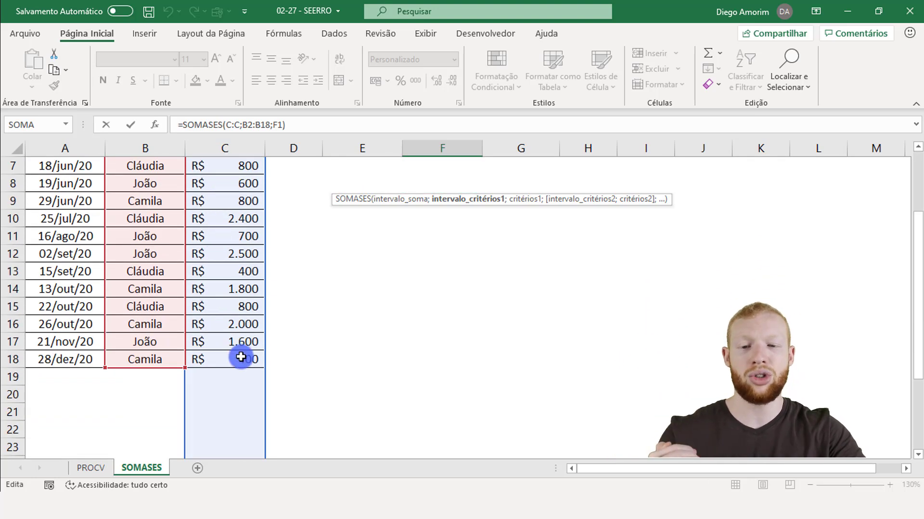
scroll(241, 337, "up", 2)
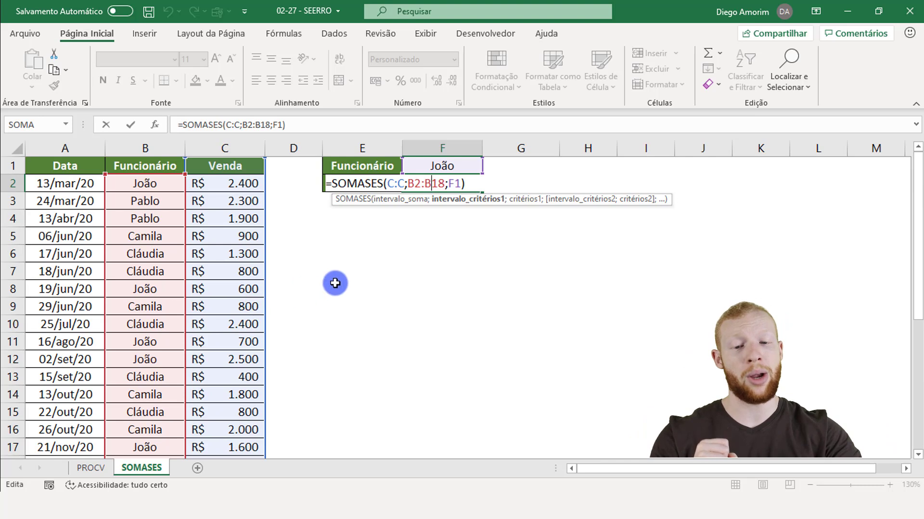
- Wrap F2's SOMASES formula in SEERRO with an empty string as the error value: =SEERRO(SOMASES(C:C;B2:B18;F1);"")
left_click(330, 184)
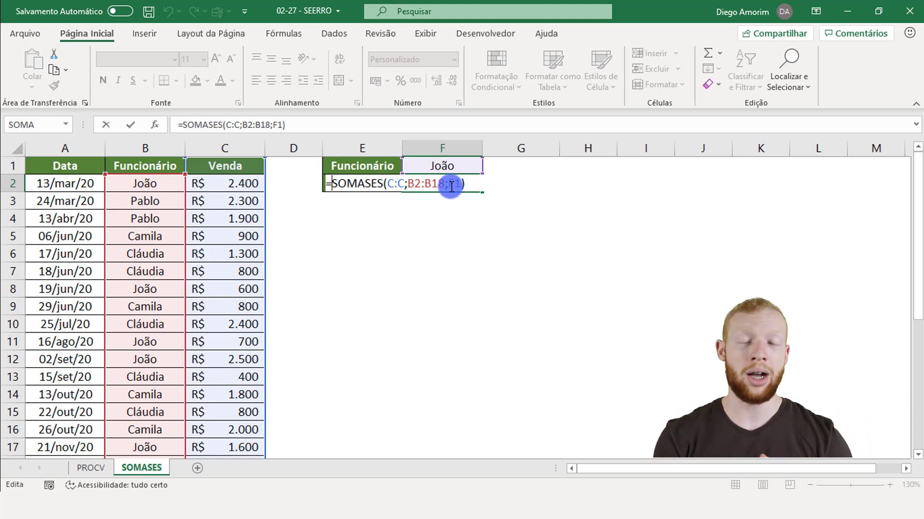
key("Home")
key("Right")
type("see")
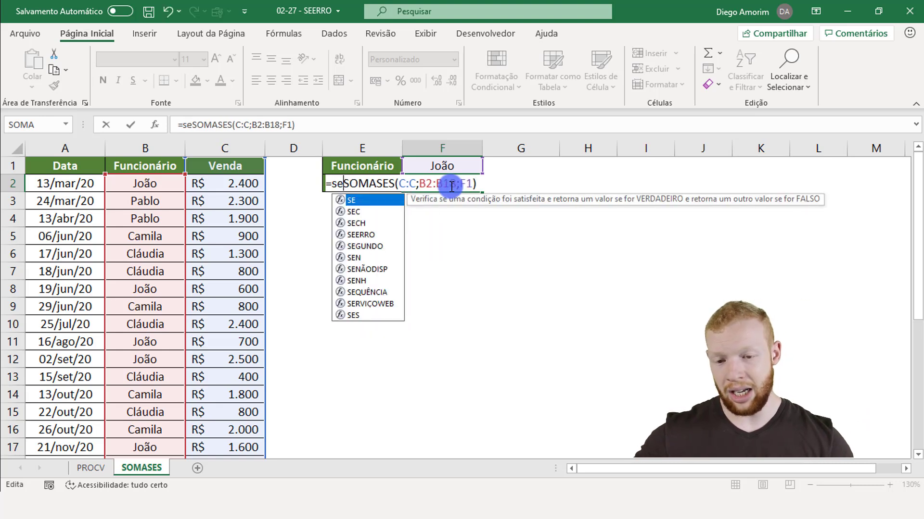
key("Tab")
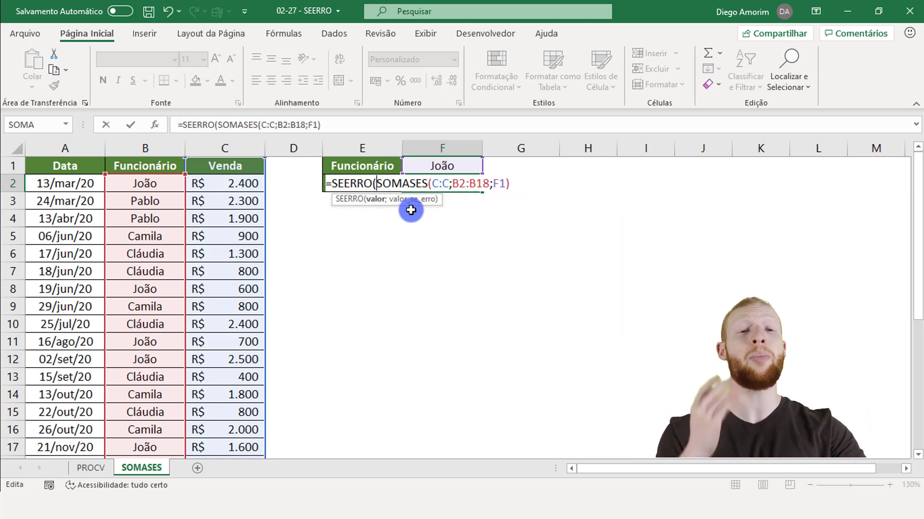
left_click_drag(377, 186, 534, 188)
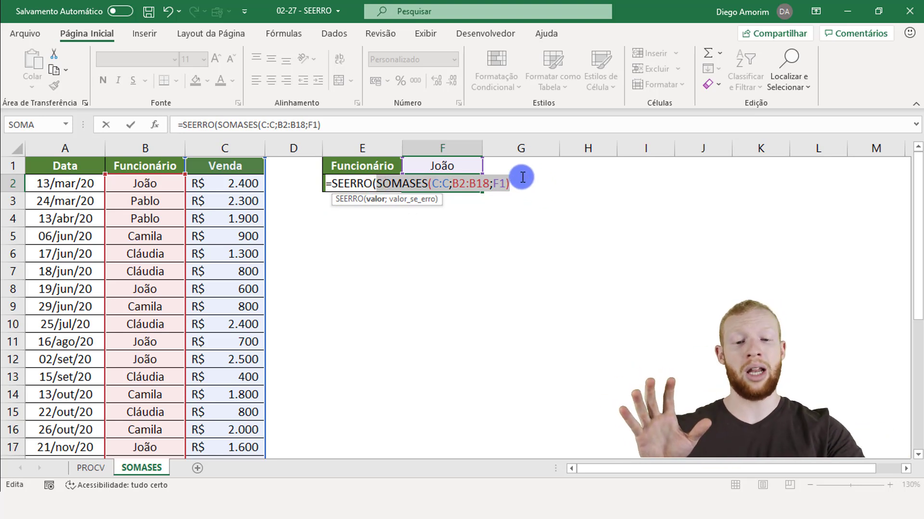
left_click(519, 181)
type(";")
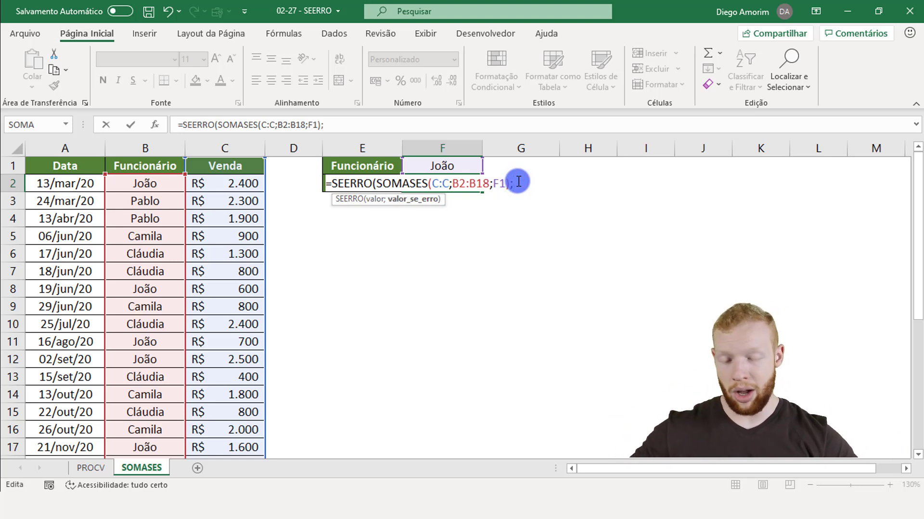
type("\"\")")
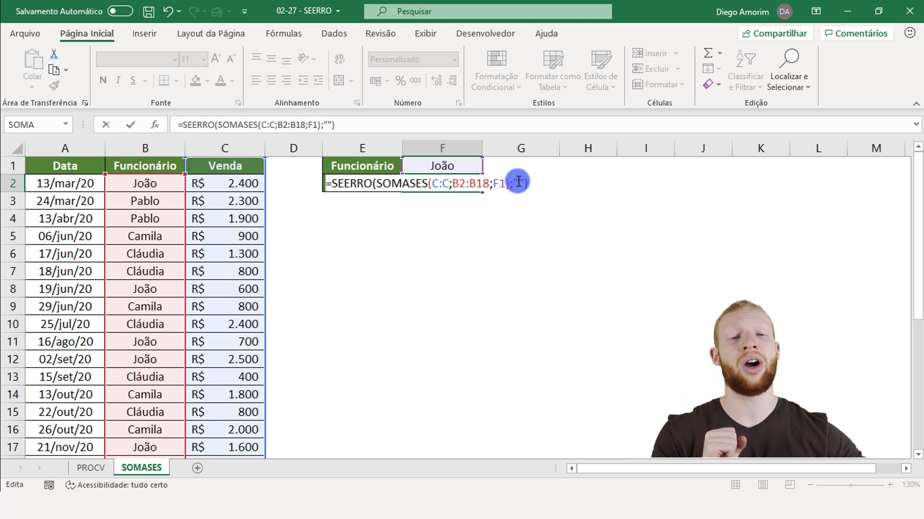
key("Return")
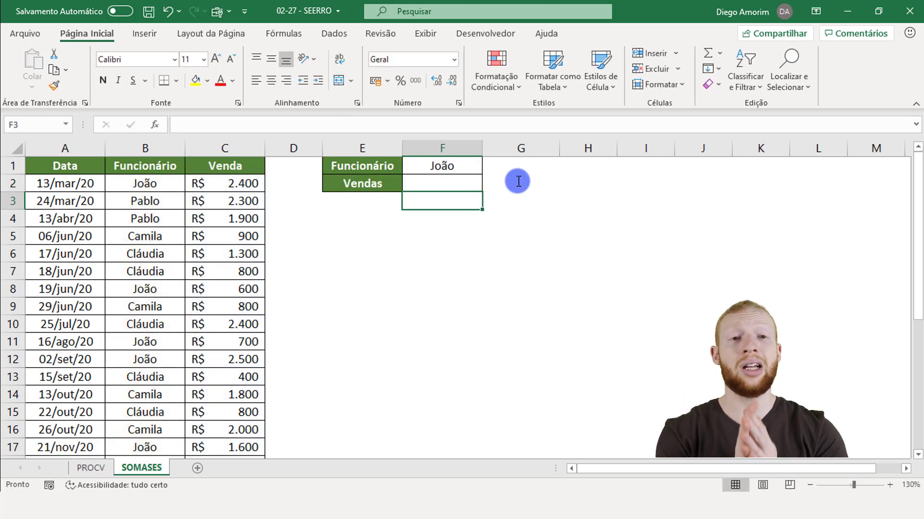